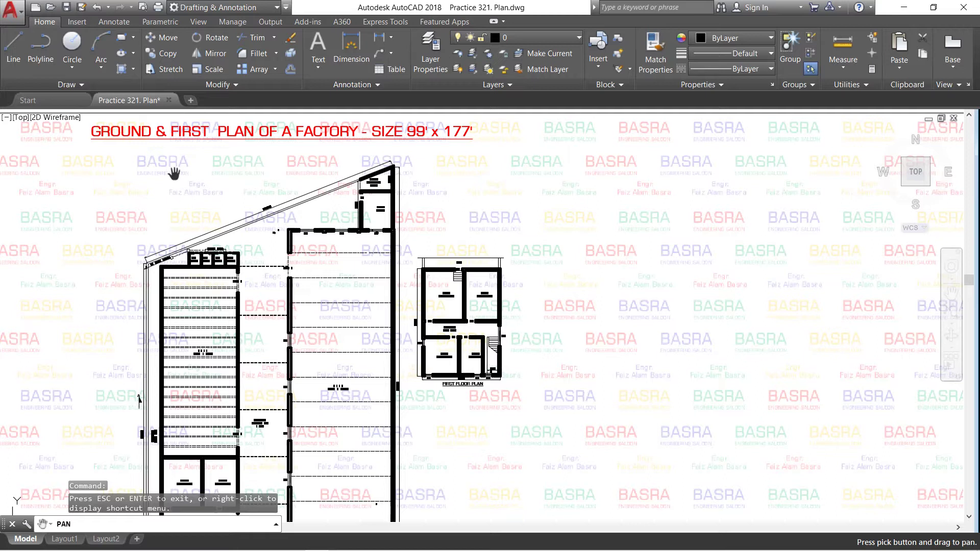
Step: Examine the ground floor plan's front area with gates, lobby and guard room, and the front and side boundary dimensions
{"action": "left_click_drag", "start_coordinate": [241, 365], "coordinate": [253, 277]}
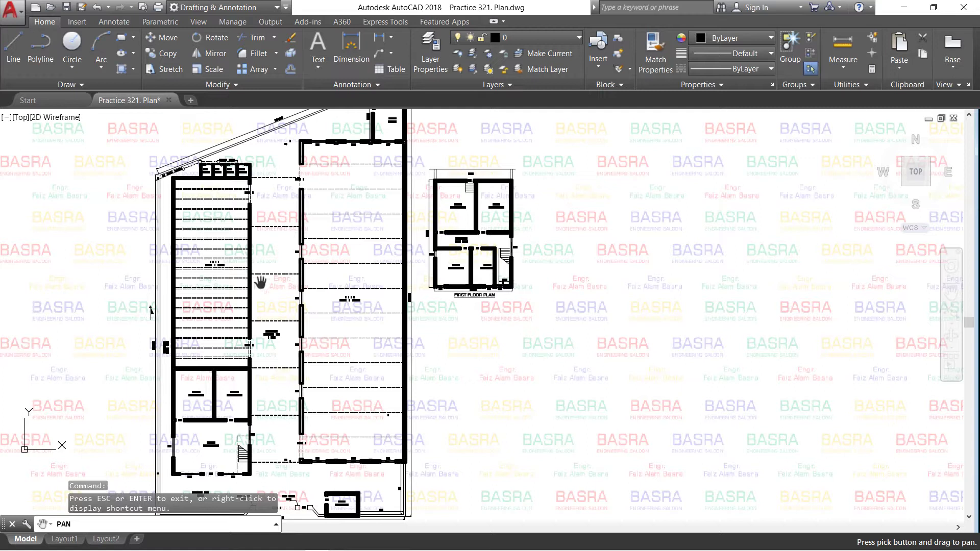
{"action": "left_click_drag", "start_coordinate": [261, 348], "coordinate": [274, 299]}
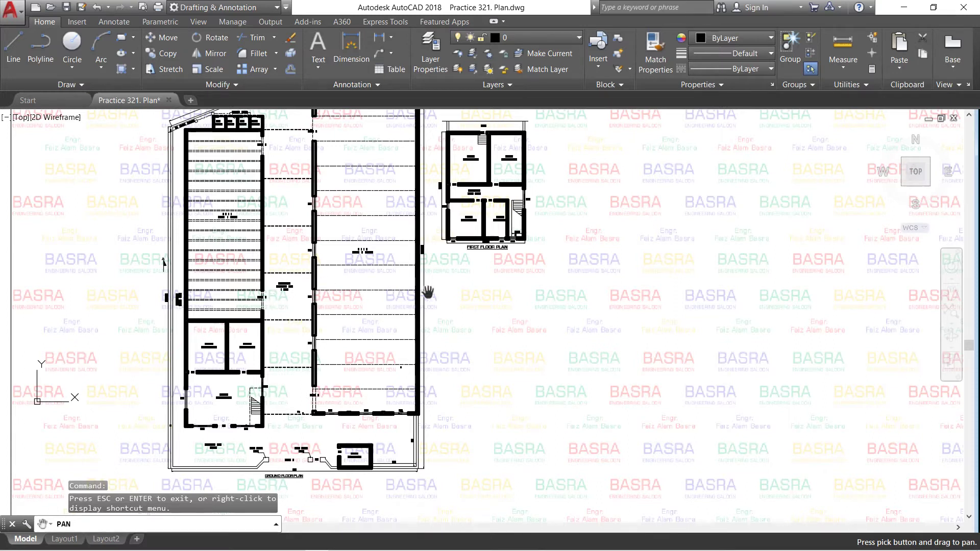
{"action": "scroll", "coordinate": [427, 292], "scroll_direction": "down", "scroll_amount": 1}
{"action": "scroll", "coordinate": [312, 382], "scroll_direction": "up", "scroll_amount": 4}
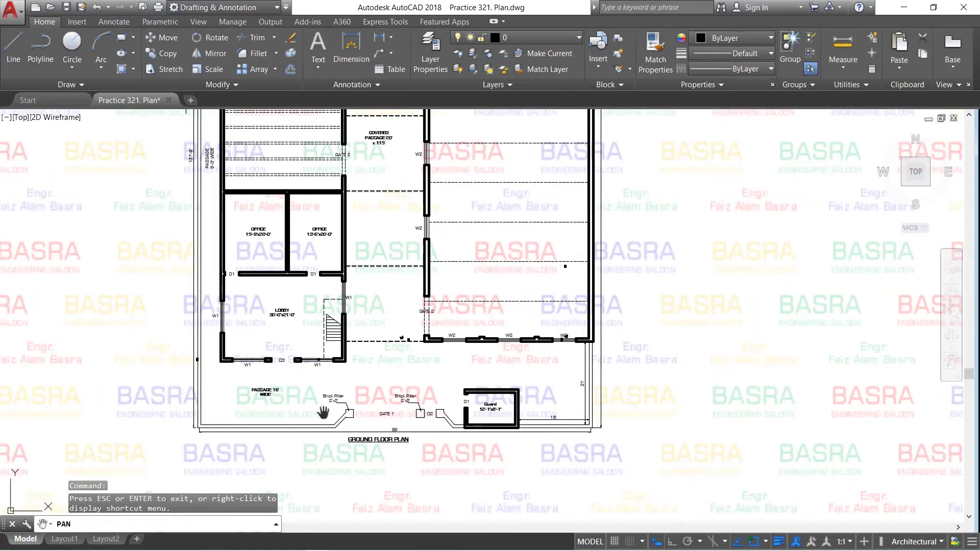
{"action": "scroll", "coordinate": [352, 437], "scroll_direction": "up", "scroll_amount": 2}
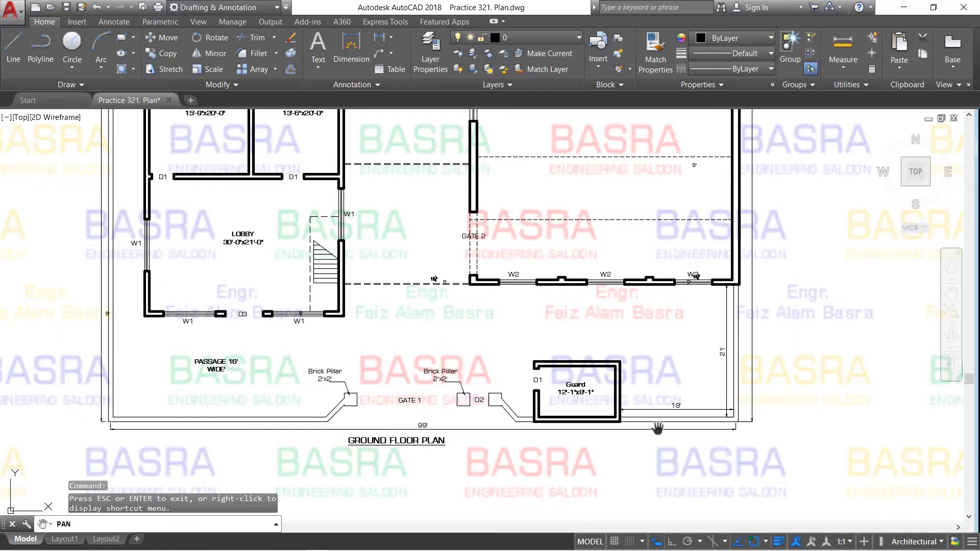
{"action": "scroll", "coordinate": [495, 388], "scroll_direction": "down", "scroll_amount": 2}
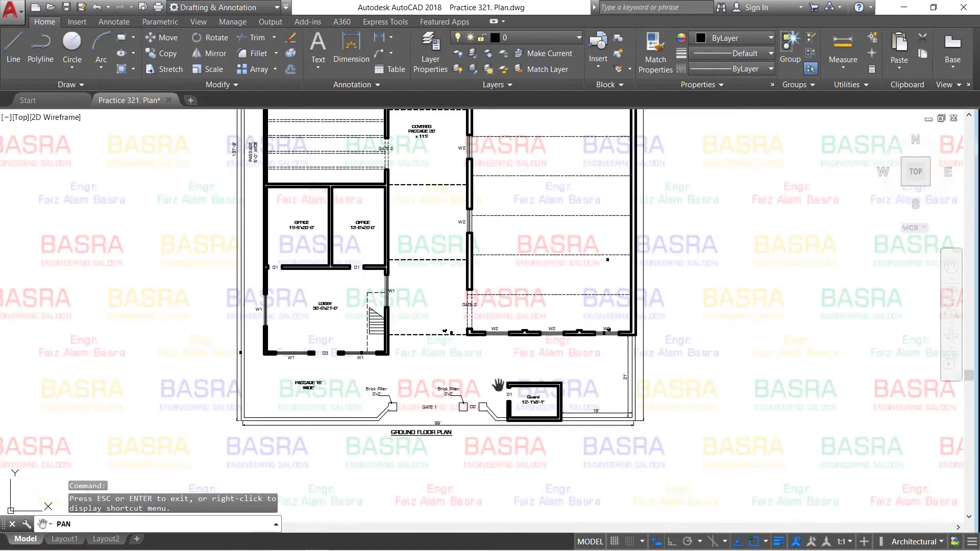
{"action": "scroll", "coordinate": [236, 148], "scroll_direction": "up", "scroll_amount": 2}
{"action": "scroll", "coordinate": [238, 148], "scroll_direction": "up", "scroll_amount": 1}
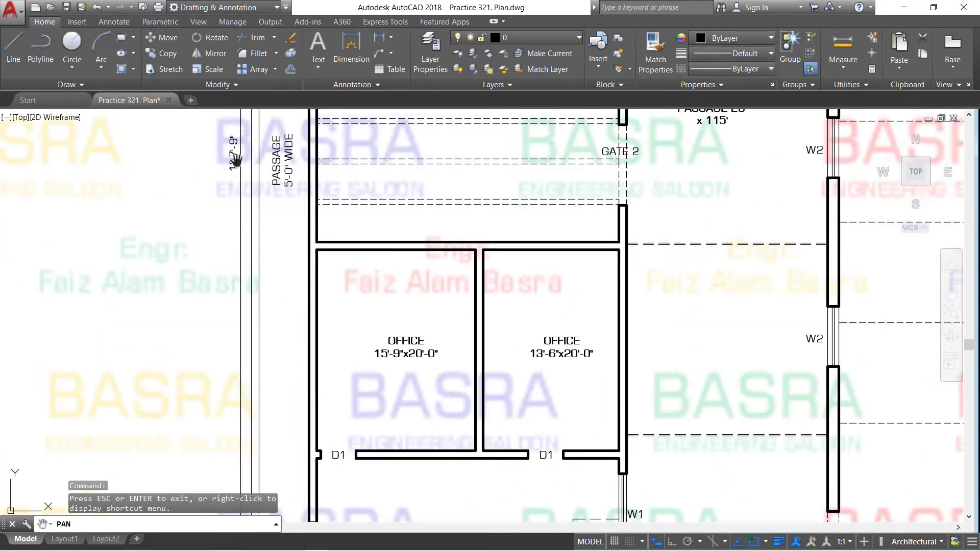
{"action": "scroll", "coordinate": [238, 148], "scroll_direction": "down", "scroll_amount": 3}
{"action": "left_click_drag", "start_coordinate": [475, 210], "coordinate": [442, 421]}
{"action": "scroll", "coordinate": [623, 352], "scroll_direction": "up", "scroll_amount": 2}
{"action": "scroll", "coordinate": [609, 352], "scroll_direction": "up", "scroll_amount": 4}
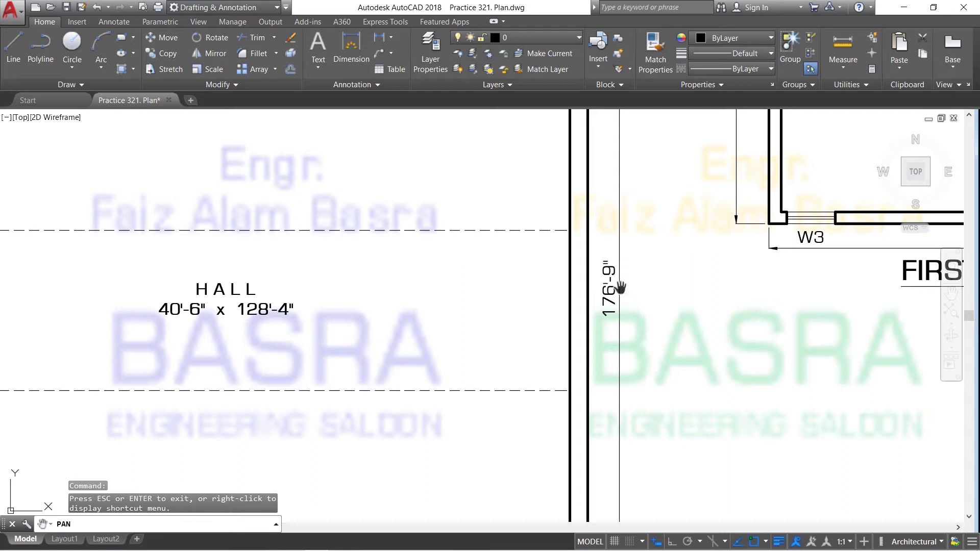
{"action": "scroll", "coordinate": [616, 279], "scroll_direction": "down", "scroll_amount": 4}
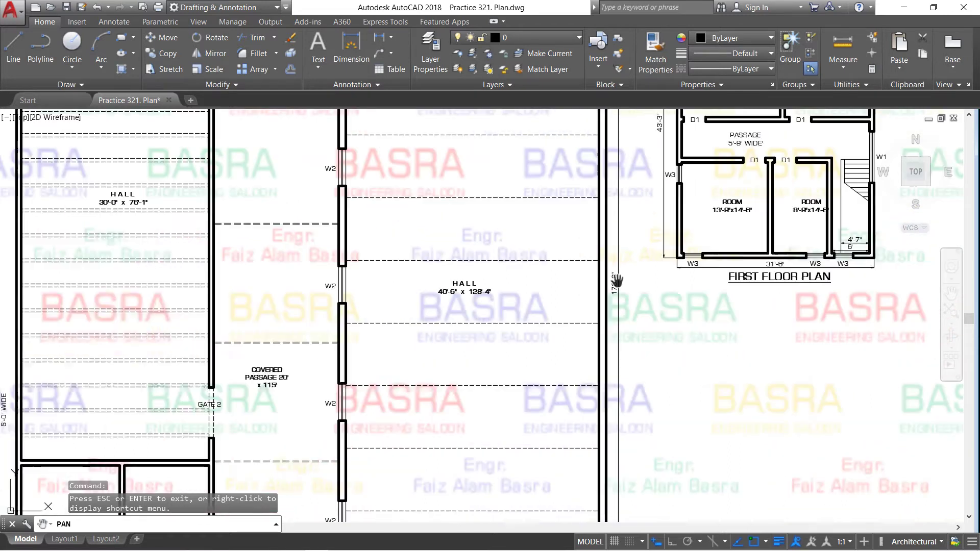
{"action": "scroll", "coordinate": [622, 276], "scroll_direction": "down", "scroll_amount": 4}
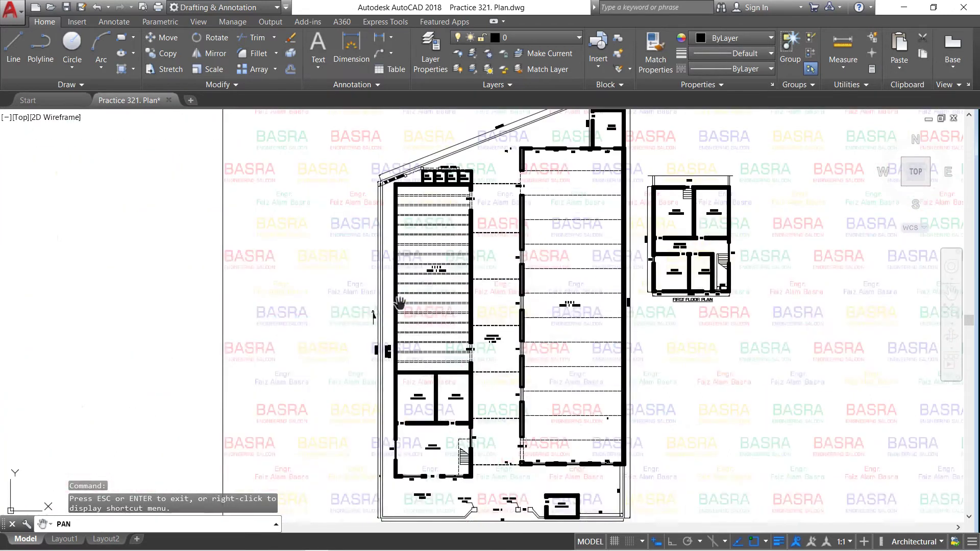
Step: Examine the rear of the ground floor plan, including the slanted boundary, W.C. and bath row, store and corner room
{"action": "left_click_drag", "start_coordinate": [511, 211], "coordinate": [467, 396]}
{"action": "scroll", "coordinate": [433, 363], "scroll_direction": "up", "scroll_amount": 5}
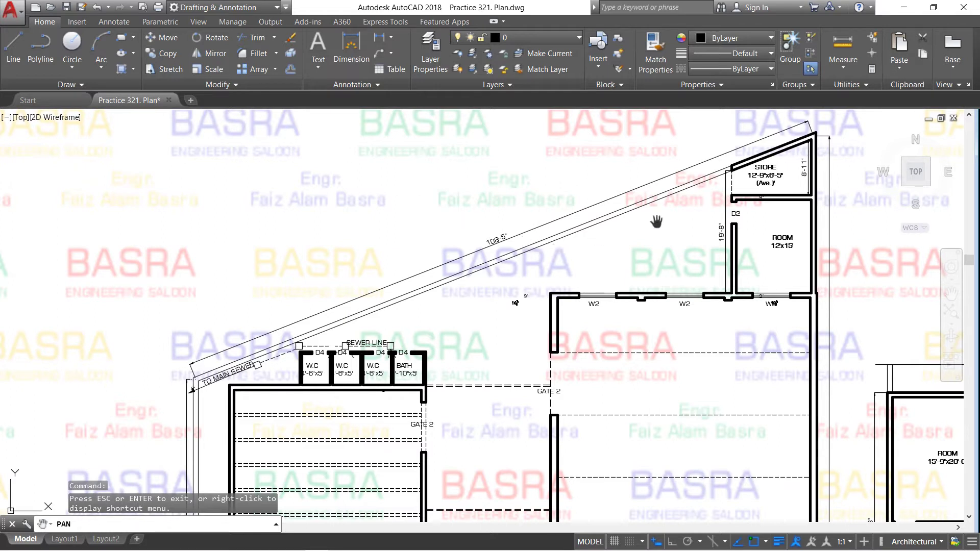
{"action": "scroll", "coordinate": [806, 152], "scroll_direction": "up", "scroll_amount": 2}
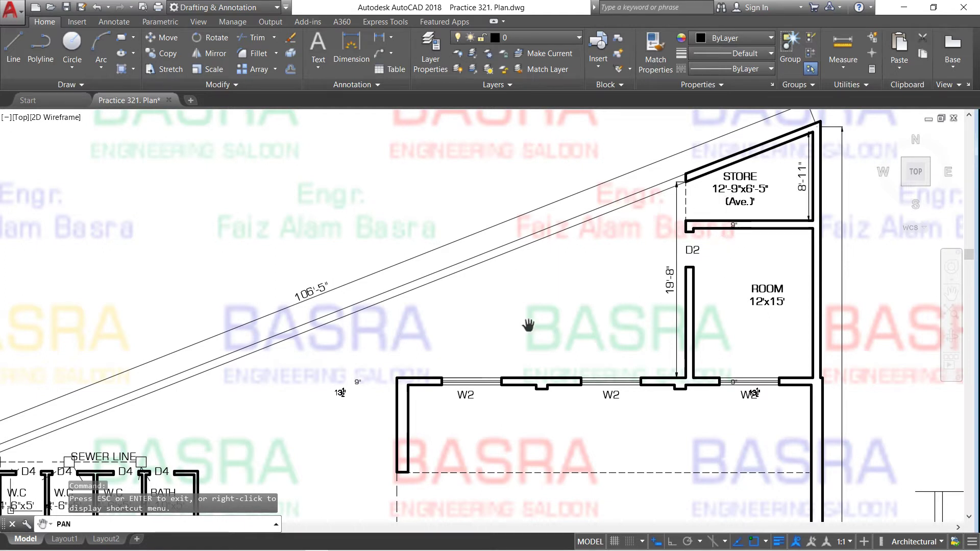
{"action": "left_click_drag", "start_coordinate": [595, 332], "coordinate": [617, 234]}
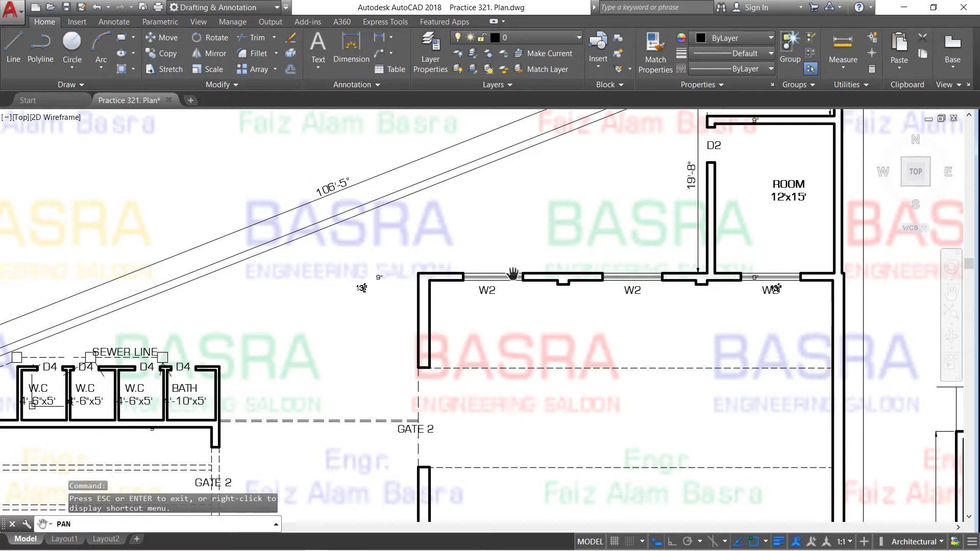
{"action": "scroll", "coordinate": [513, 276], "scroll_direction": "down", "scroll_amount": 4}
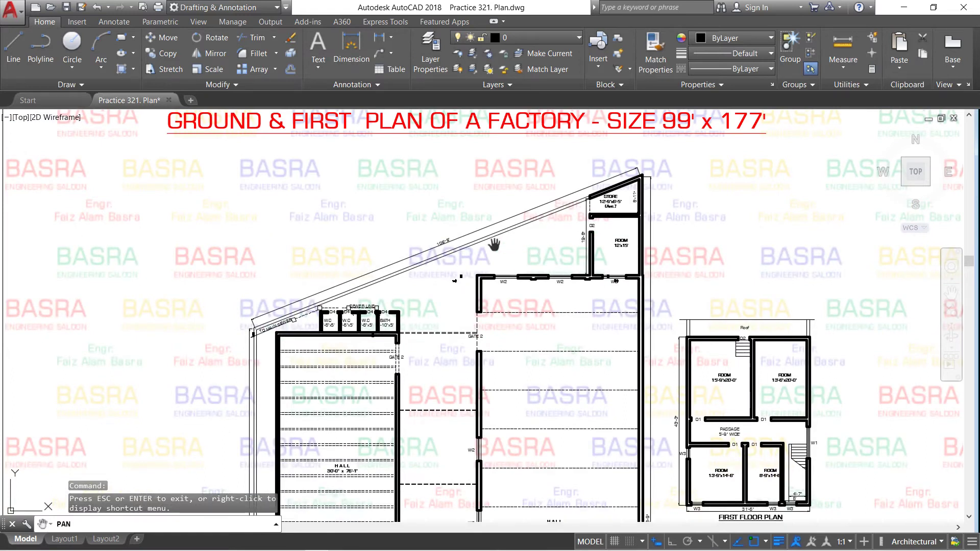
{"action": "scroll", "coordinate": [507, 244], "scroll_direction": "up", "scroll_amount": 2}
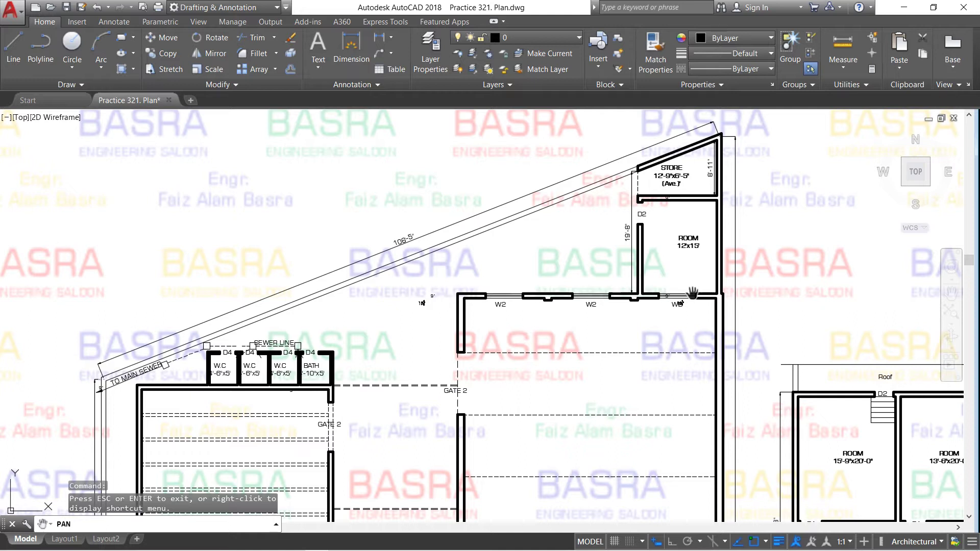
Step: Examine the two halls and the covered passage between them, down to the offices and the front wall windows
{"action": "left_click_drag", "start_coordinate": [621, 354], "coordinate": [624, 214]}
{"action": "left_click_drag", "start_coordinate": [615, 312], "coordinate": [628, 201]}
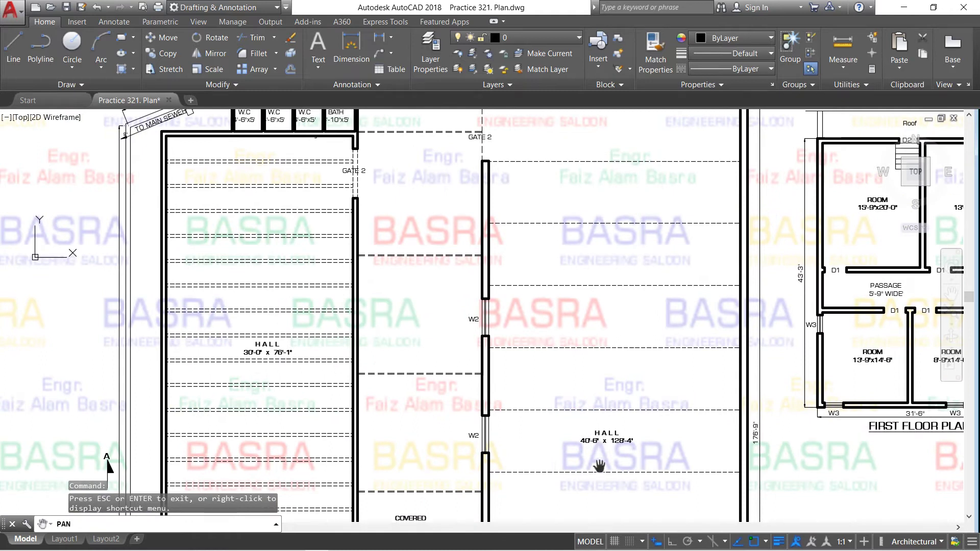
{"action": "scroll", "coordinate": [595, 463], "scroll_direction": "up", "scroll_amount": 2}
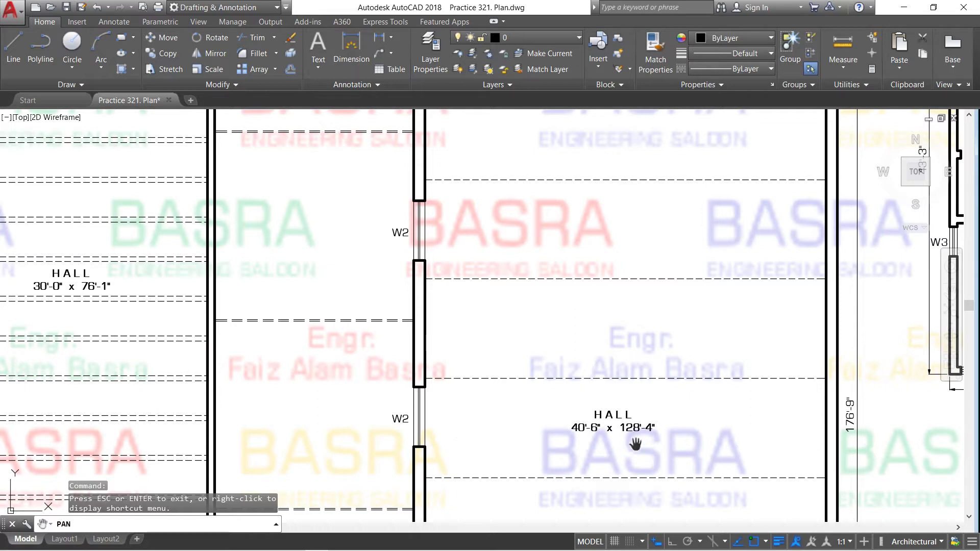
{"action": "scroll", "coordinate": [635, 441], "scroll_direction": "up", "scroll_amount": 2}
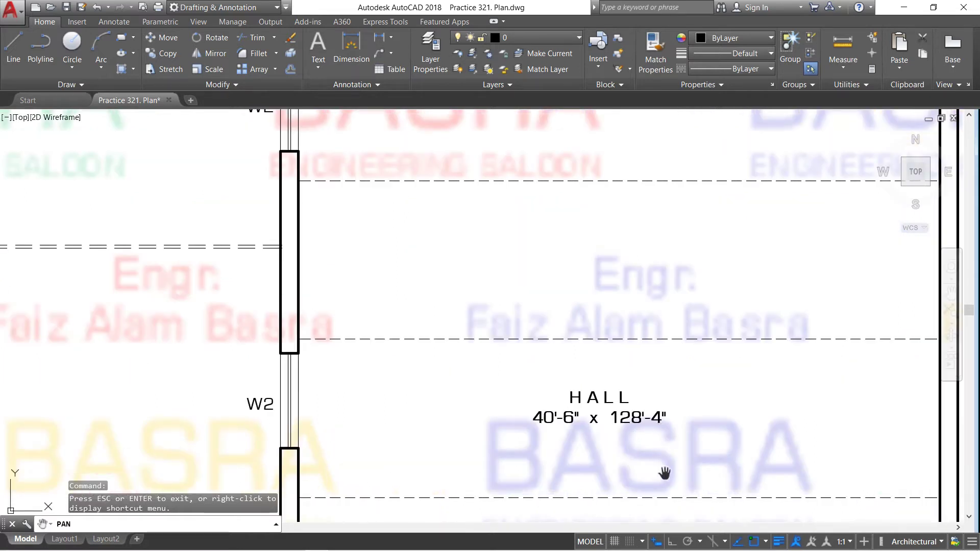
{"action": "scroll", "coordinate": [637, 360], "scroll_direction": "down", "scroll_amount": 4}
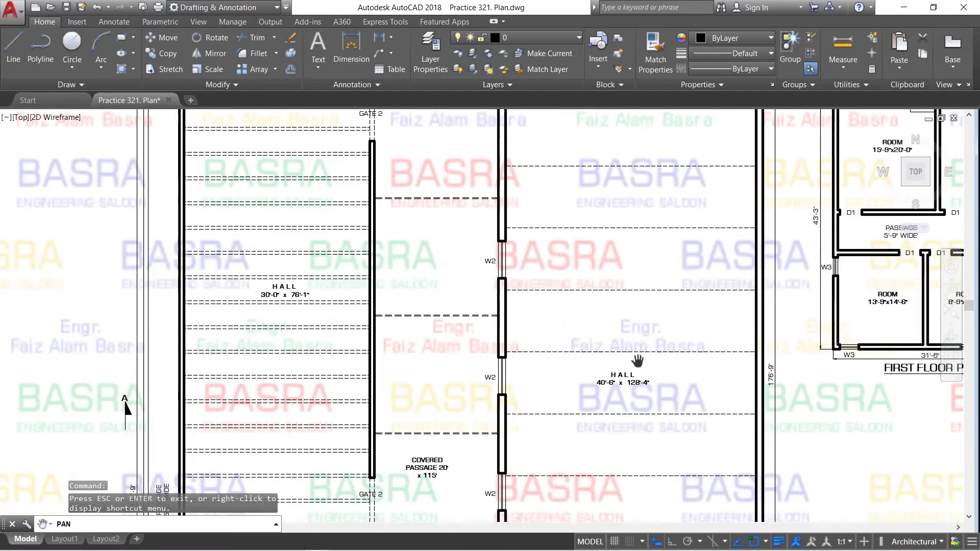
{"action": "scroll", "coordinate": [642, 330], "scroll_direction": "down", "scroll_amount": 2}
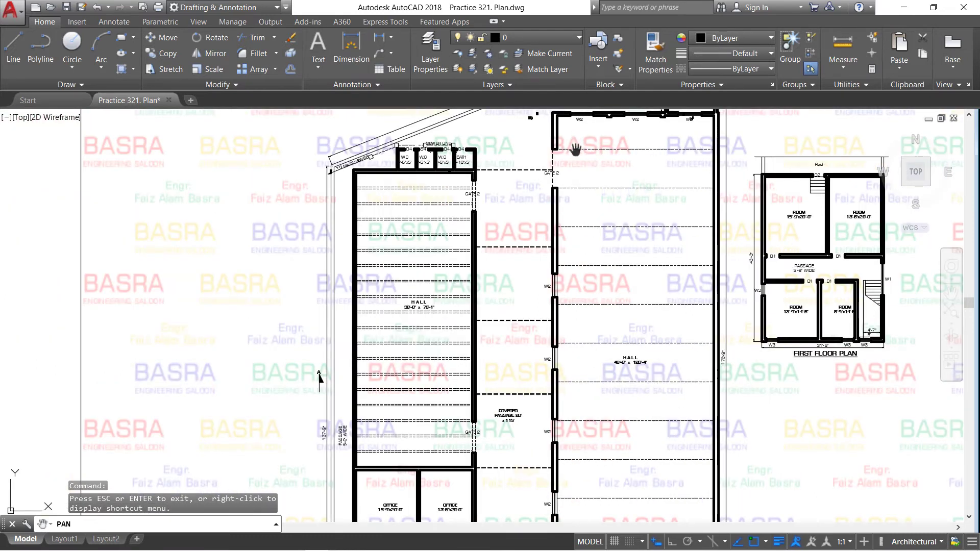
{"action": "left_click_drag", "start_coordinate": [595, 439], "coordinate": [611, 248]}
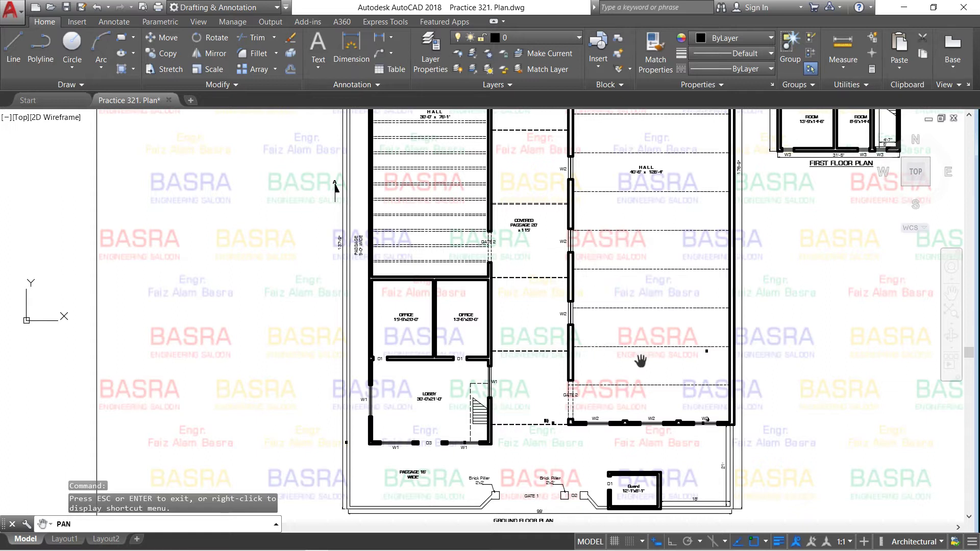
{"action": "scroll", "coordinate": [646, 408], "scroll_direction": "up", "scroll_amount": 2}
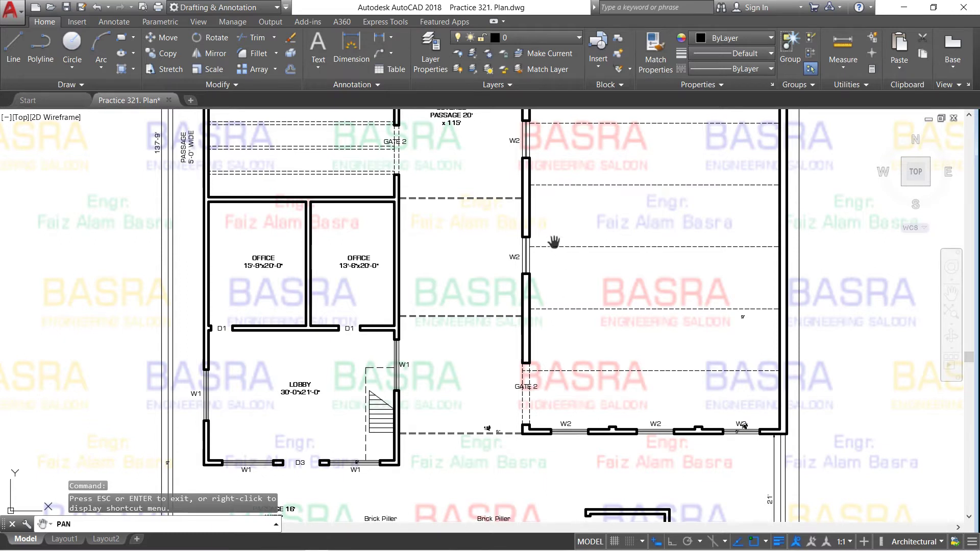
Step: Move the stray 9" and 13½" wall thickness labels onto the walls at the larger hall's northwest corner
{"action": "left_click_drag", "start_coordinate": [655, 222], "coordinate": [655, 318]}
{"action": "left_click_drag", "start_coordinate": [656, 178], "coordinate": [655, 441]}
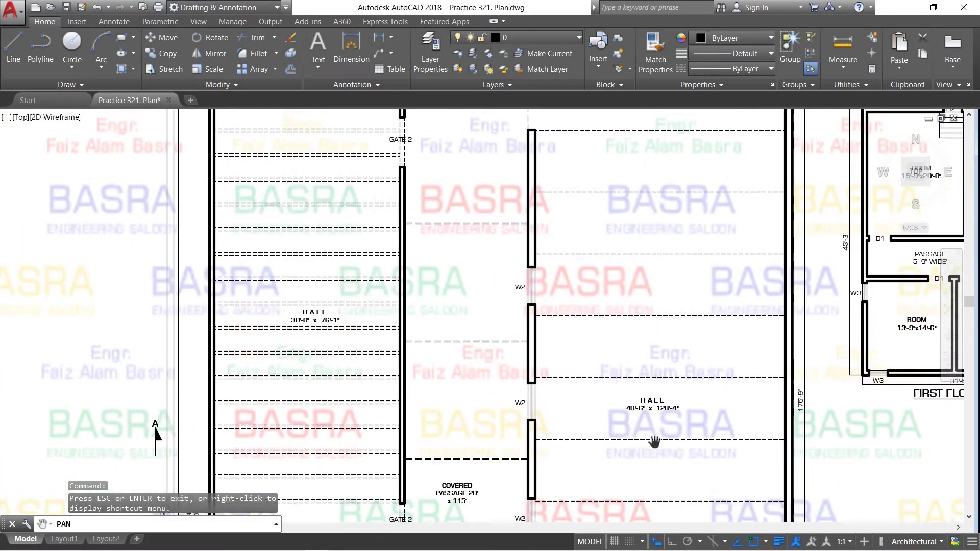
{"action": "left_click_drag", "start_coordinate": [608, 253], "coordinate": [615, 402]}
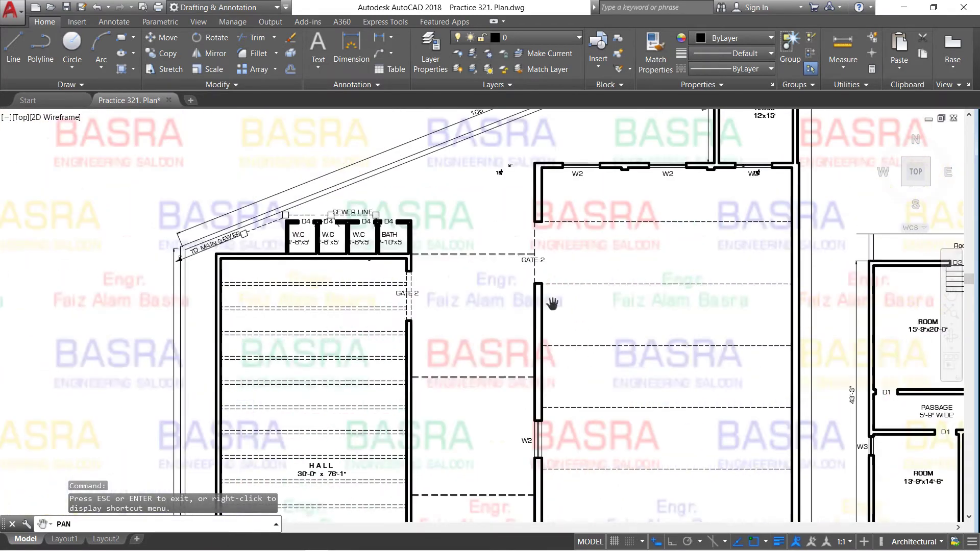
{"action": "scroll", "coordinate": [534, 159], "scroll_direction": "up", "scroll_amount": 4}
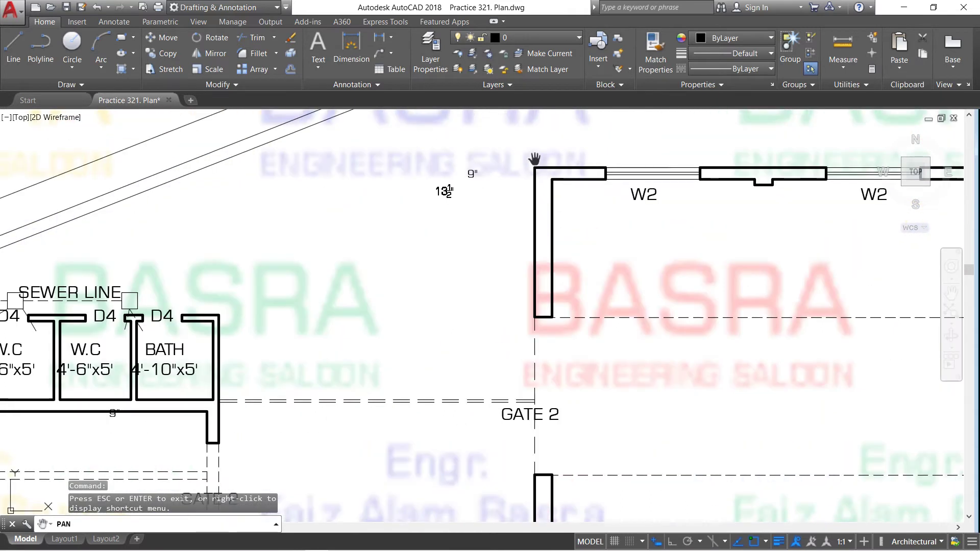
{"action": "right_click", "coordinate": [528, 170]}
{"action": "left_click", "coordinate": [541, 184]}
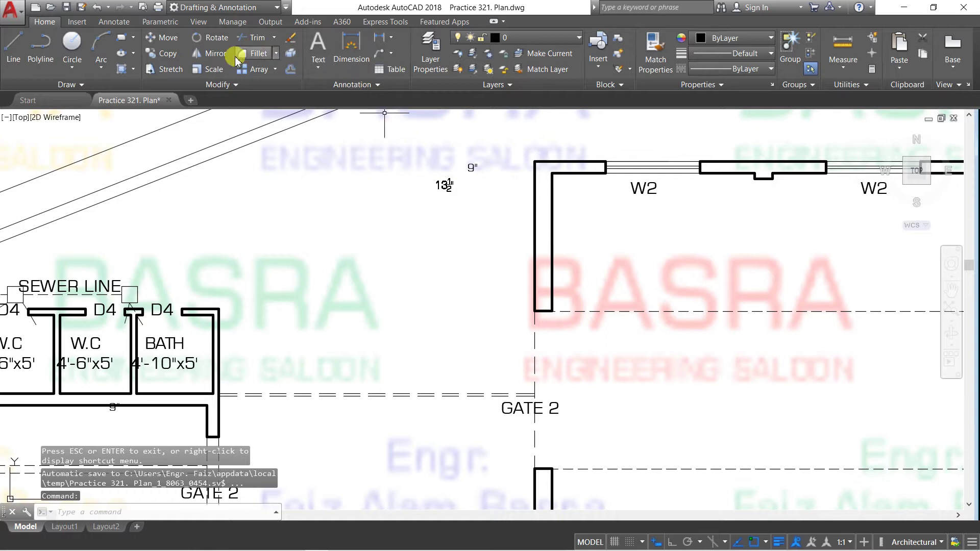
{"action": "left_click", "coordinate": [168, 38]}
{"action": "left_click", "coordinate": [472, 167]}
{"action": "left_click", "coordinate": [444, 185]}
{"action": "key", "text": "Return"}
{"action": "left_click", "coordinate": [373, 267]}
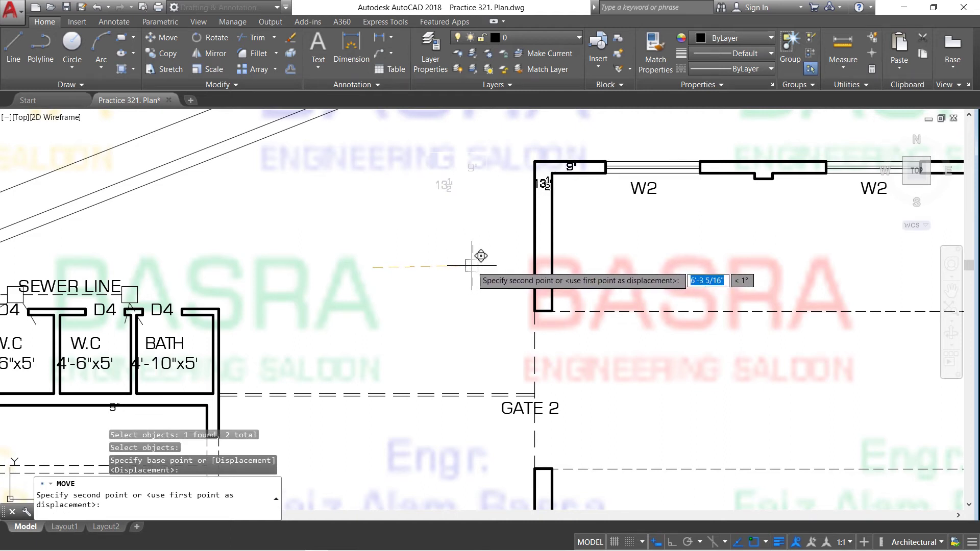
{"action": "key", "text": "Return"}
Step: Move the 9" and 13½" labels overlapping the easternmost W2 window onto the walls at the larger hall's northeast corner
{"action": "scroll", "coordinate": [592, 172], "scroll_direction": "down", "scroll_amount": 4}
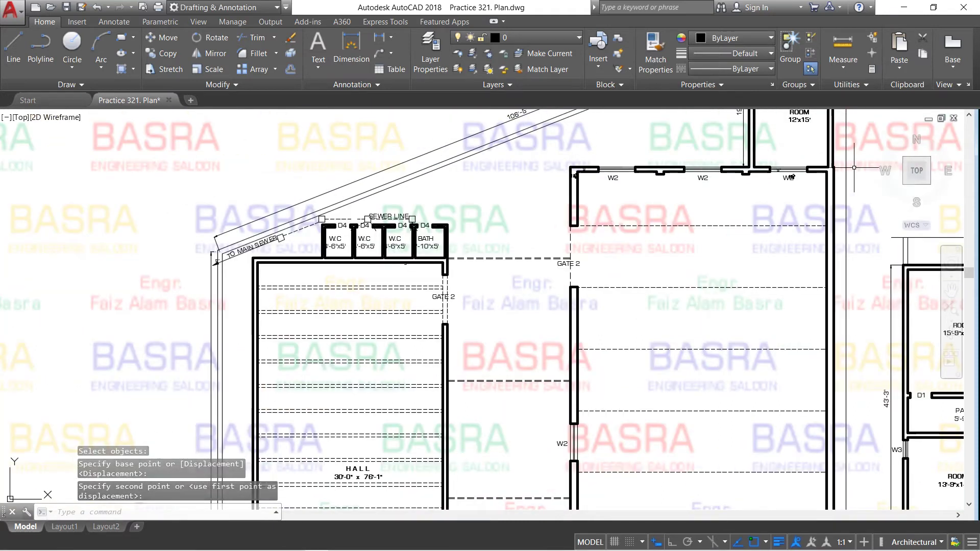
{"action": "scroll", "coordinate": [611, 237], "scroll_direction": "down", "scroll_amount": 4}
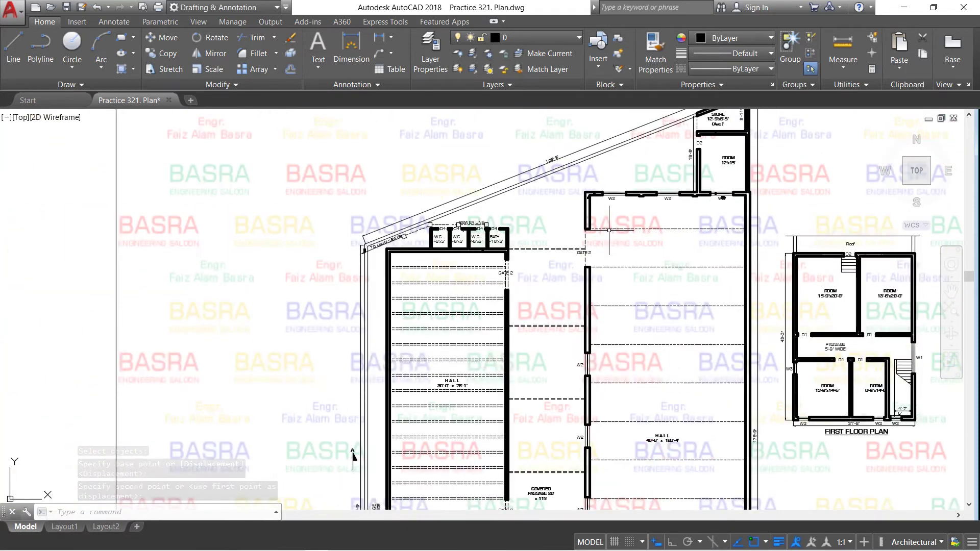
{"action": "scroll", "coordinate": [720, 195], "scroll_direction": "up", "scroll_amount": 6}
{"action": "scroll", "coordinate": [703, 198], "scroll_direction": "up", "scroll_amount": 4}
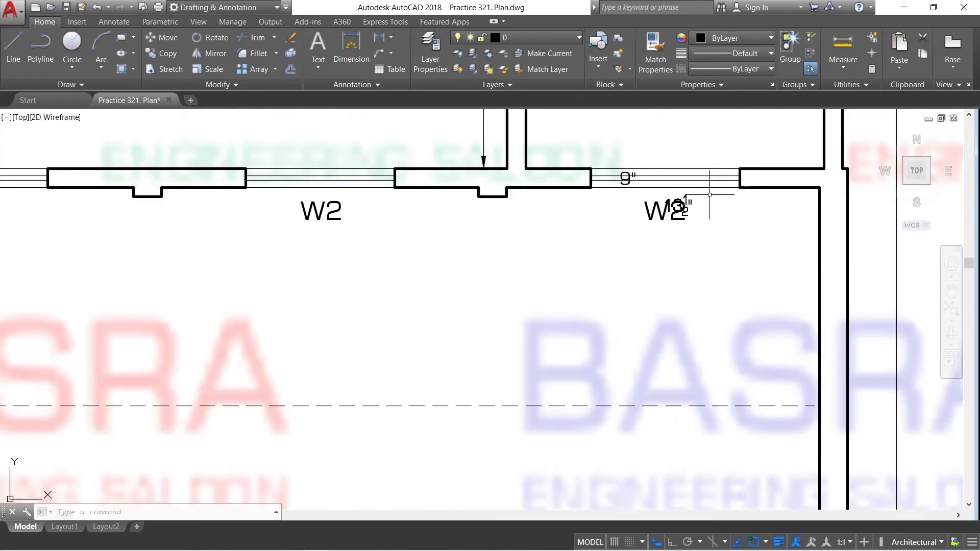
{"action": "left_click", "coordinate": [162, 37]}
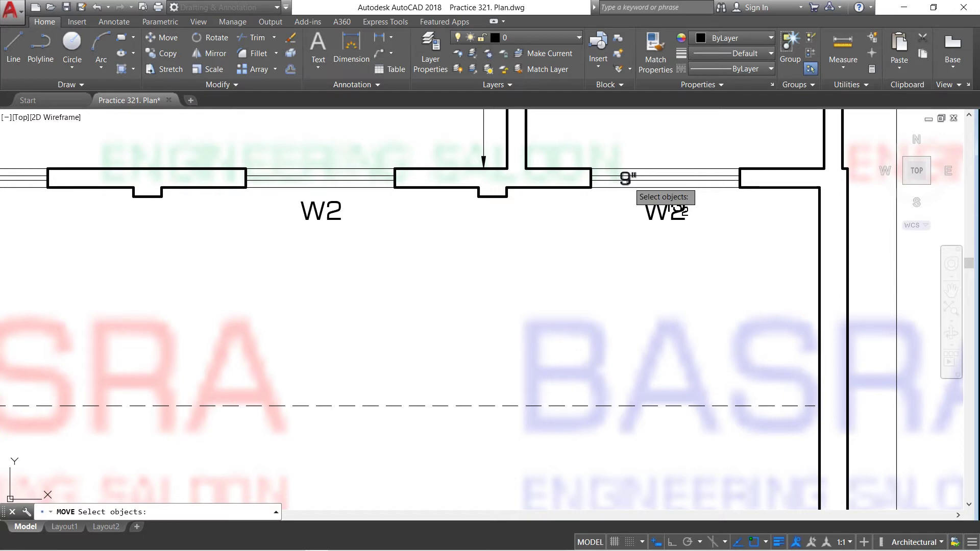
{"action": "left_click", "coordinate": [626, 178]}
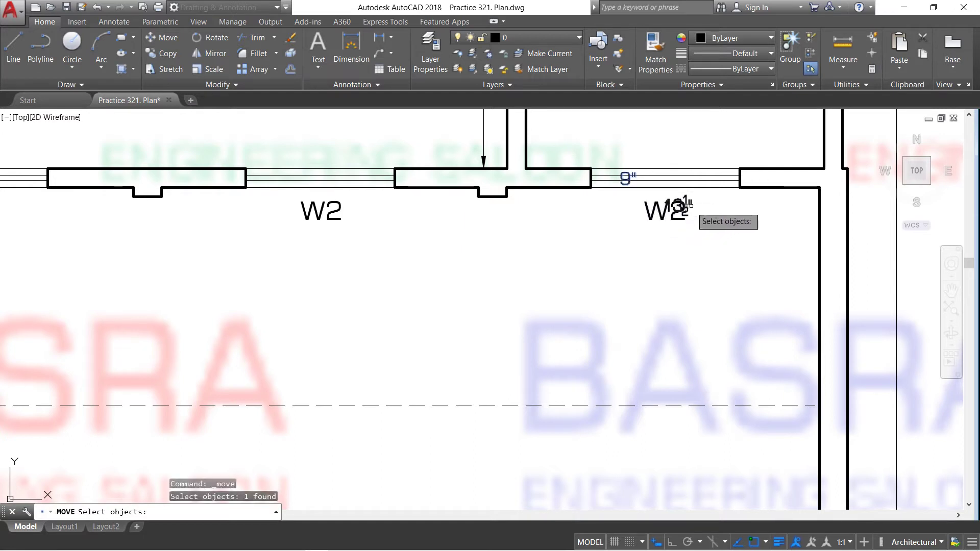
{"action": "left_click", "coordinate": [680, 205]}
{"action": "key", "text": "Return"}
{"action": "left_click", "coordinate": [426, 338]}
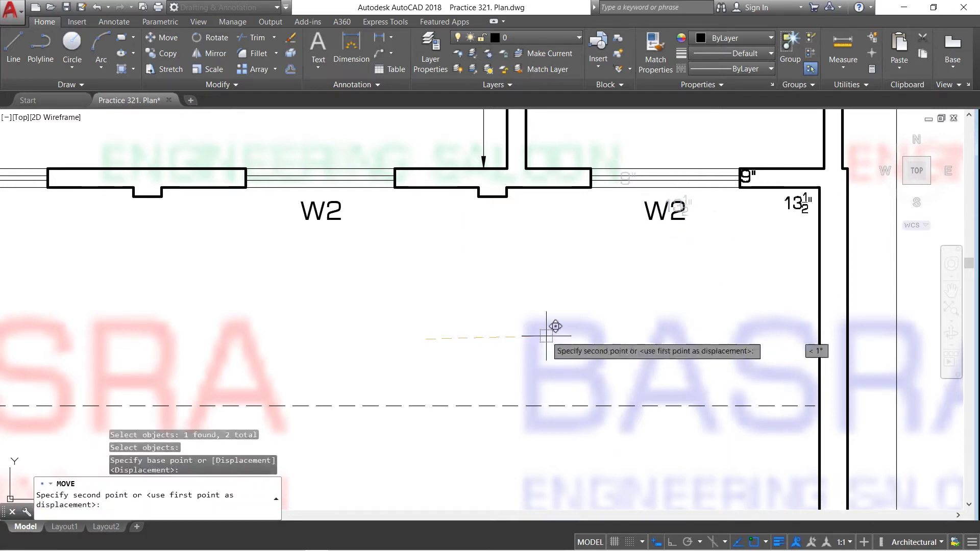
{"action": "left_click", "coordinate": [579, 335]}
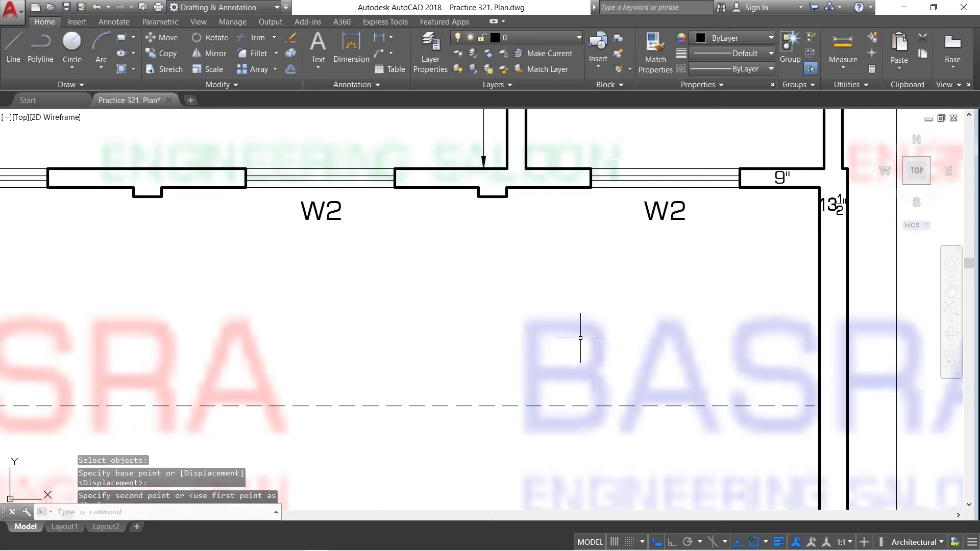
{"action": "scroll", "coordinate": [629, 299], "scroll_direction": "down", "scroll_amount": 3}
{"action": "scroll", "coordinate": [697, 253], "scroll_direction": "down", "scroll_amount": 3}
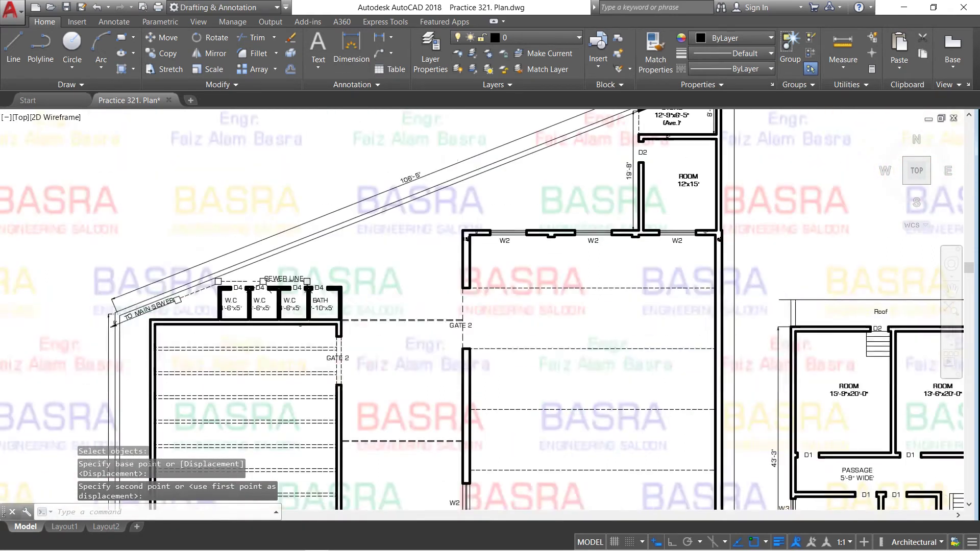
{"action": "scroll", "coordinate": [657, 325], "scroll_direction": "down", "scroll_amount": 4}
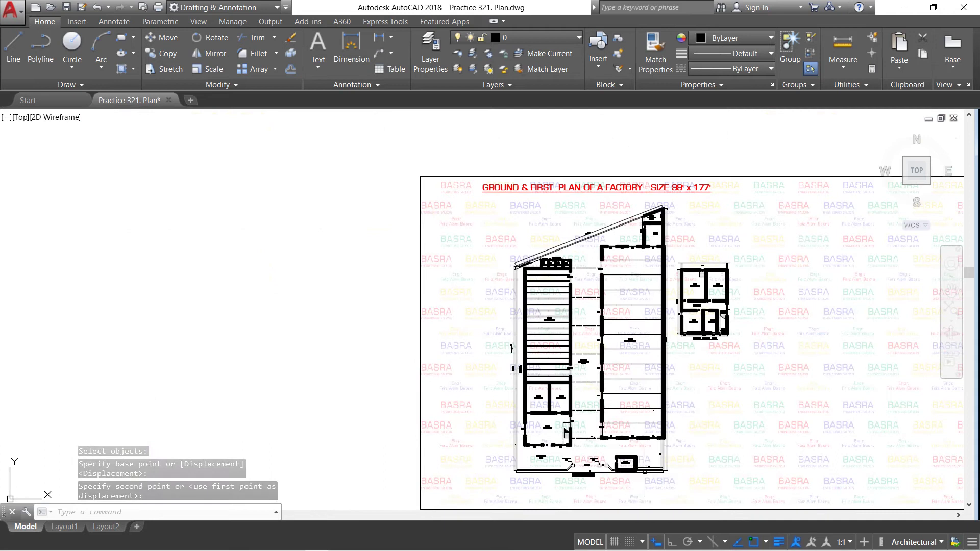
Step: Examine the front of the ground floor plan, including Gate 1, the brick pillars, the guard room and the 16' wide passage
{"action": "scroll", "coordinate": [620, 375], "scroll_direction": "up", "scroll_amount": 2}
{"action": "scroll", "coordinate": [620, 375], "scroll_direction": "up", "scroll_amount": 2}
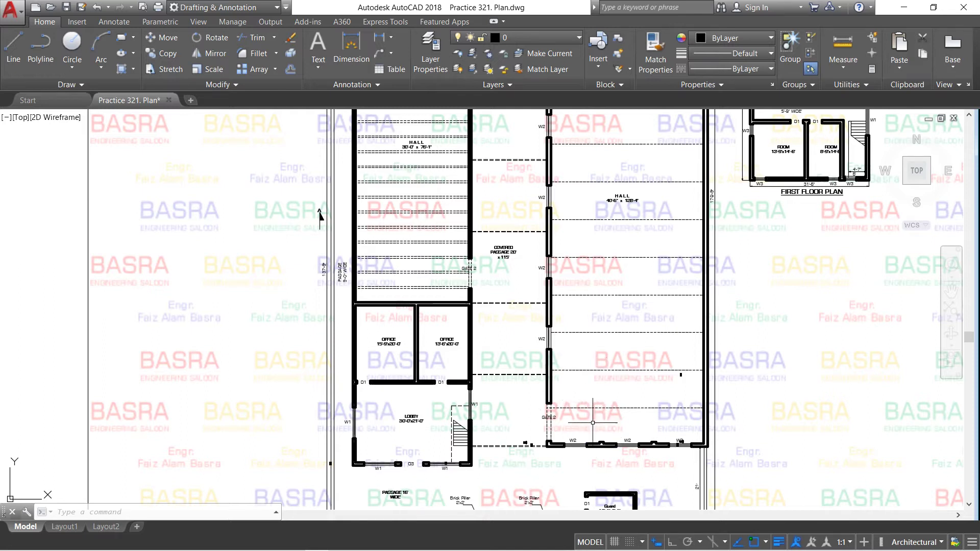
{"action": "scroll", "coordinate": [667, 311], "scroll_direction": "down", "scroll_amount": 2}
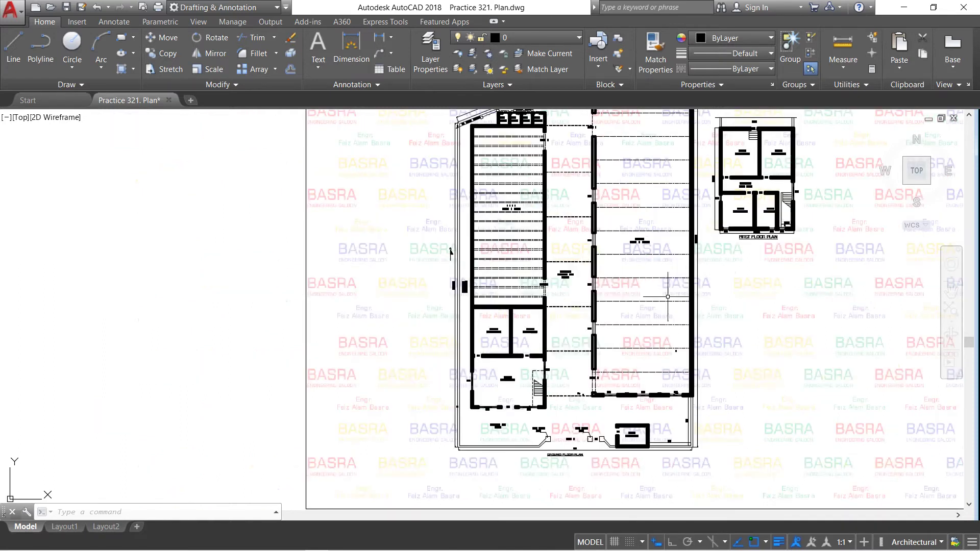
{"action": "scroll", "coordinate": [647, 306], "scroll_direction": "down", "scroll_amount": 2}
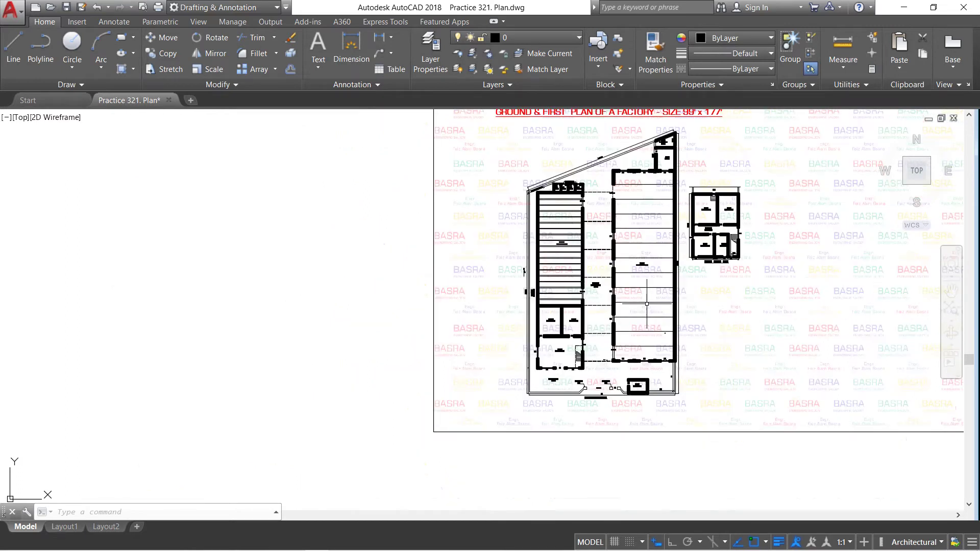
{"action": "scroll", "coordinate": [659, 379], "scroll_direction": "up", "scroll_amount": 3}
{"action": "scroll", "coordinate": [659, 380], "scroll_direction": "up", "scroll_amount": 3}
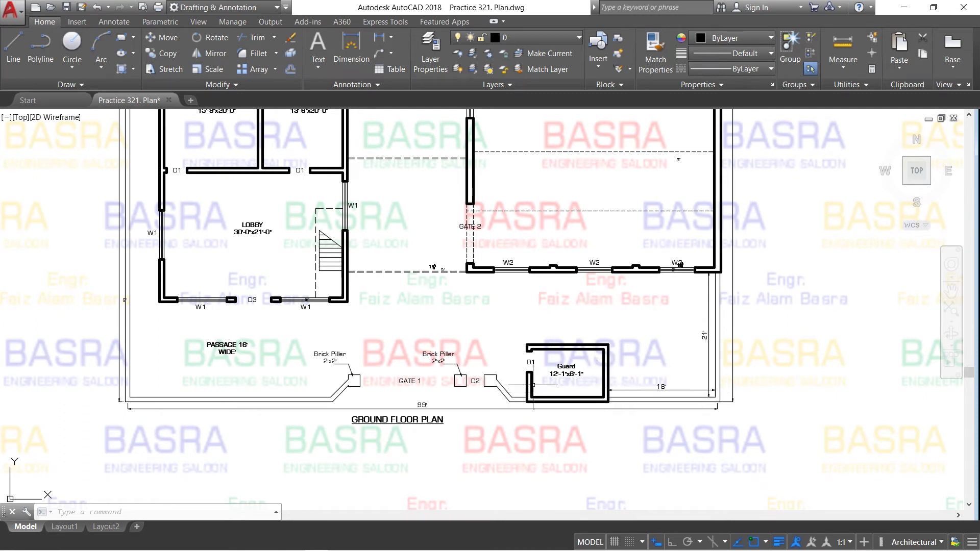
{"action": "scroll", "coordinate": [519, 395], "scroll_direction": "up", "scroll_amount": 2}
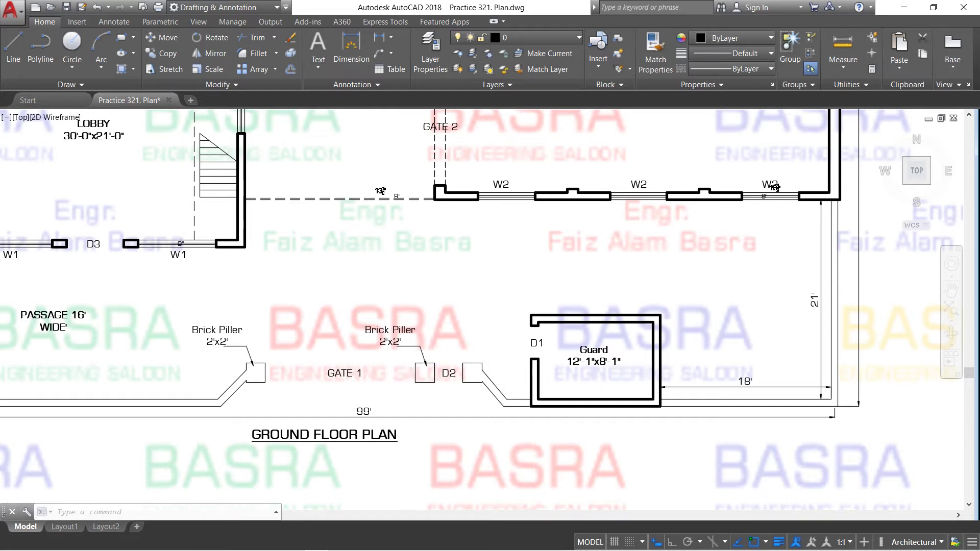
{"action": "scroll", "coordinate": [615, 378], "scroll_direction": "down", "scroll_amount": 2}
{"action": "scroll", "coordinate": [235, 352], "scroll_direction": "up", "scroll_amount": 2}
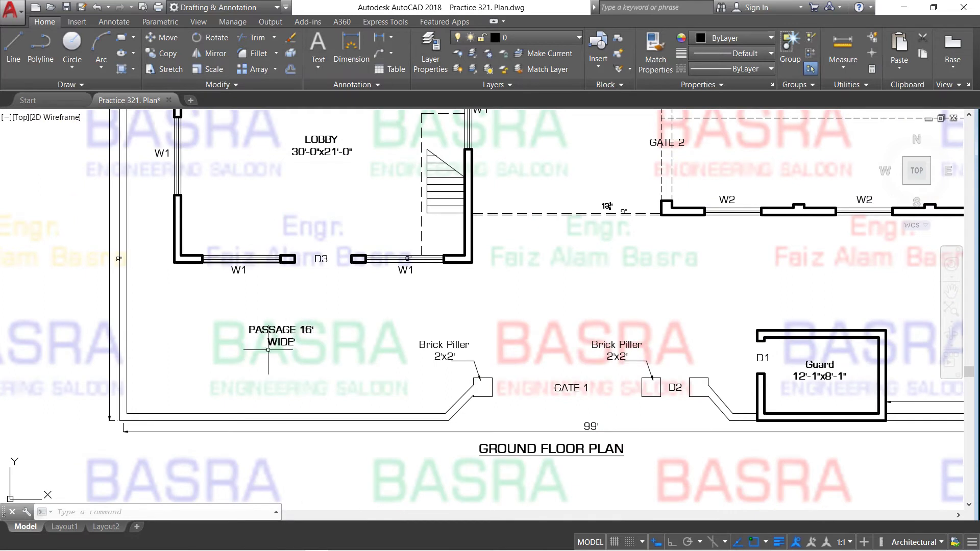
{"action": "scroll", "coordinate": [268, 353], "scroll_direction": "down", "scroll_amount": 3}
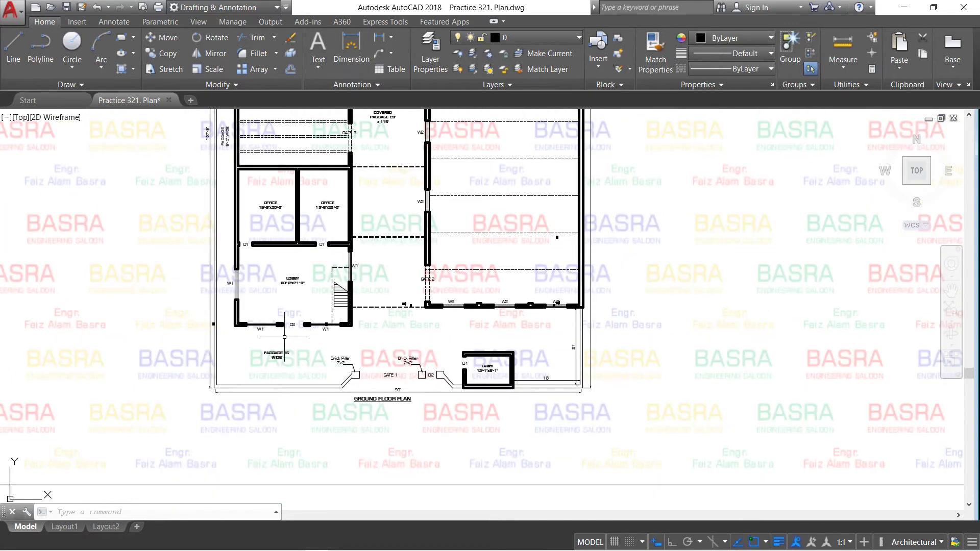
{"action": "scroll", "coordinate": [360, 335], "scroll_direction": "down", "scroll_amount": 4}
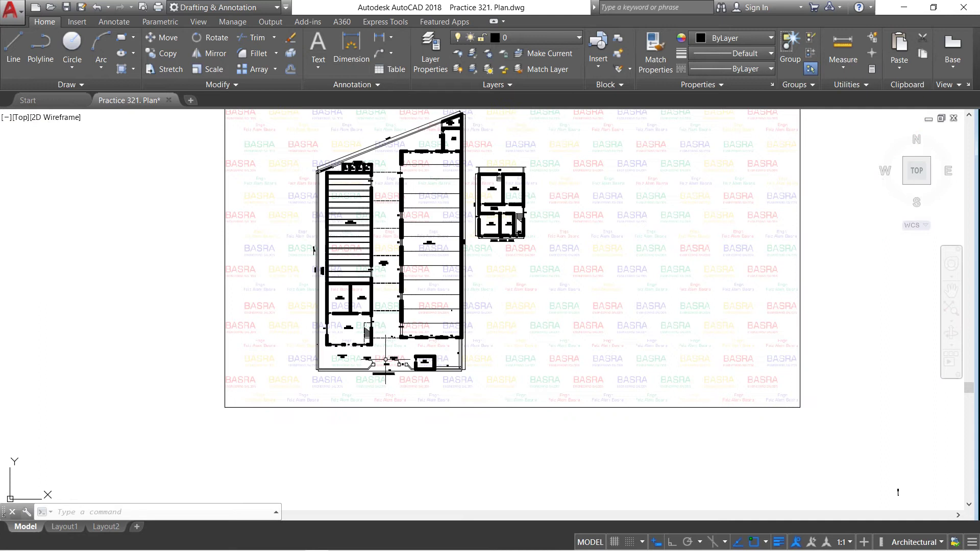
Step: Examine the 5'-0" wide side passage, the offices and lobby, and the covered passage between the two halls
{"action": "scroll", "coordinate": [346, 265], "scroll_direction": "up", "scroll_amount": 4}
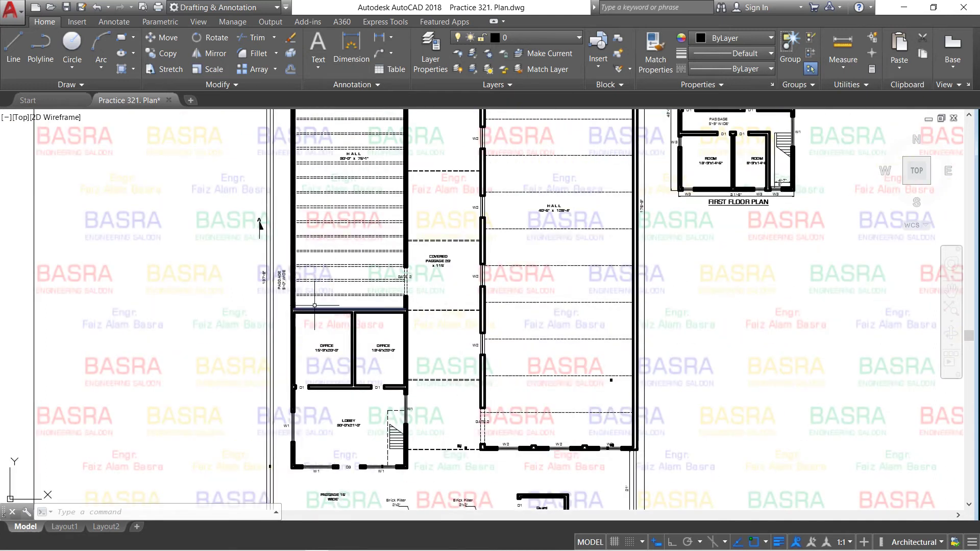
{"action": "scroll", "coordinate": [309, 271], "scroll_direction": "down", "scroll_amount": 2}
{"action": "scroll", "coordinate": [294, 279], "scroll_direction": "up", "scroll_amount": 2}
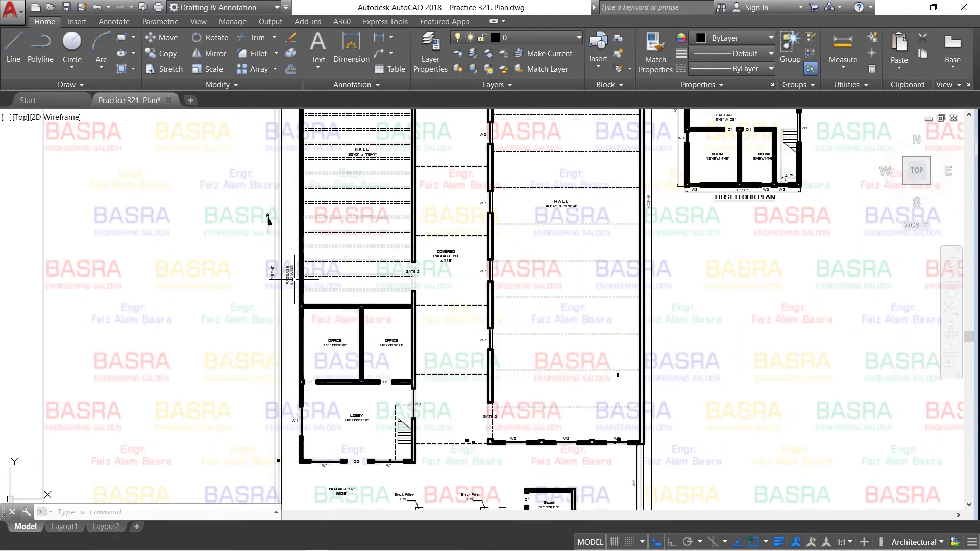
{"action": "left_click", "coordinate": [300, 306]}
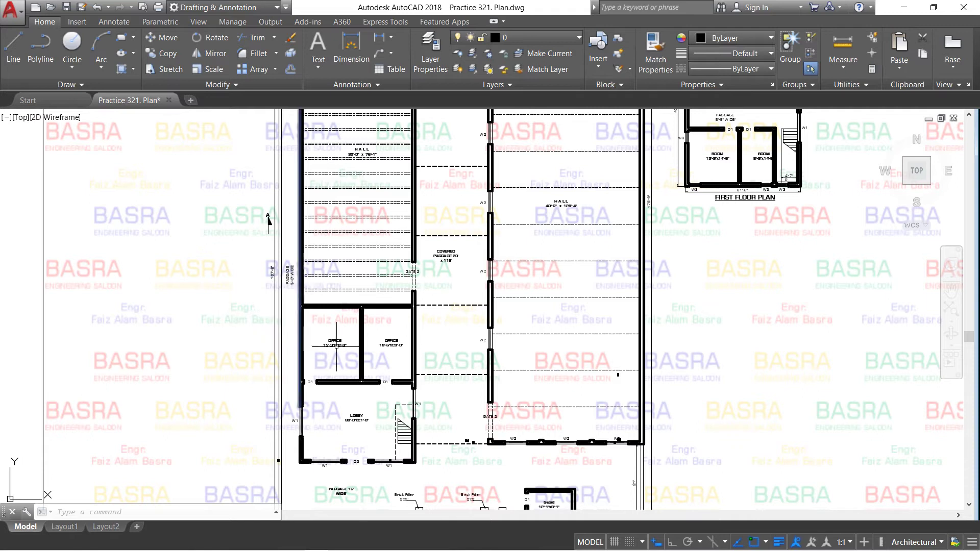
{"action": "key", "text": "Escape"}
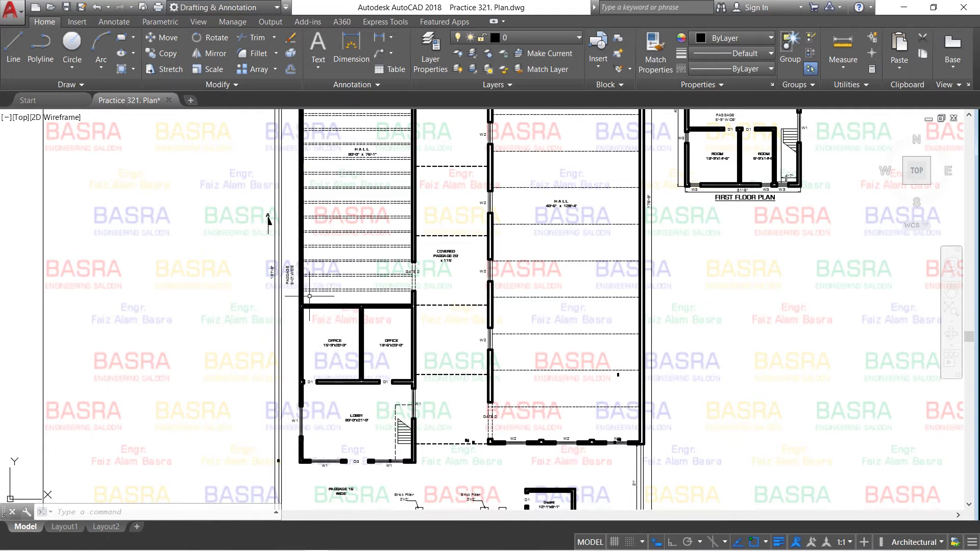
{"action": "scroll", "coordinate": [461, 399], "scroll_direction": "up", "scroll_amount": 5}
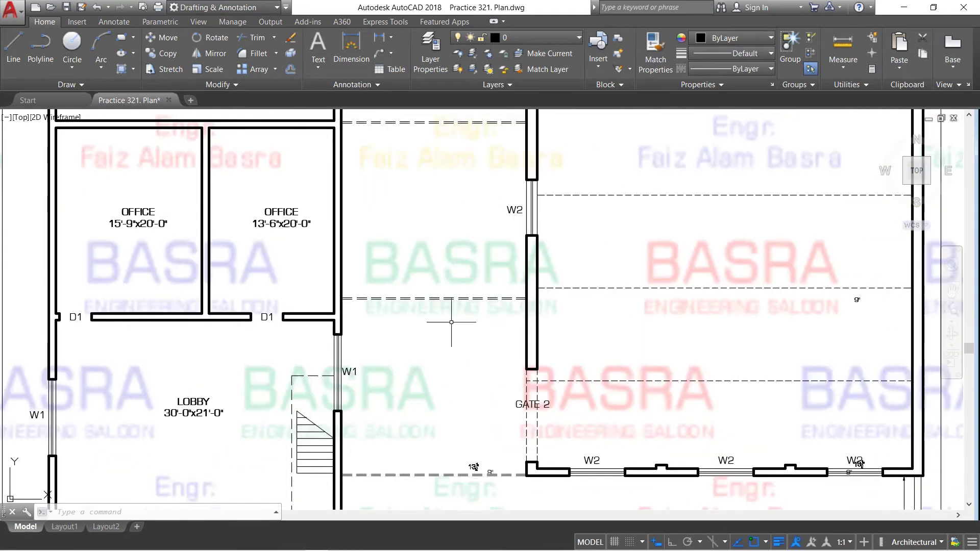
{"action": "scroll", "coordinate": [448, 313], "scroll_direction": "down", "scroll_amount": 5}
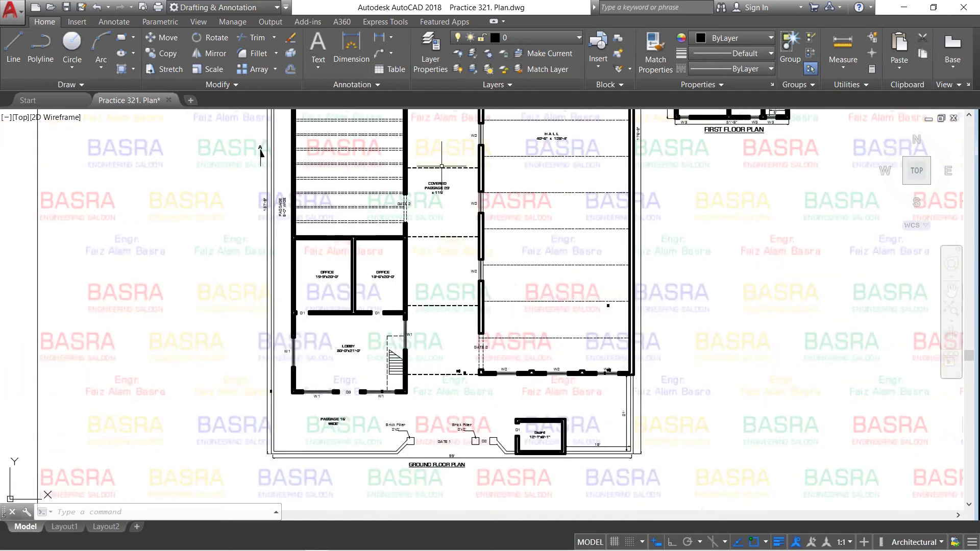
{"action": "scroll", "coordinate": [441, 167], "scroll_direction": "up", "scroll_amount": 4}
{"action": "scroll", "coordinate": [437, 219], "scroll_direction": "up", "scroll_amount": 2}
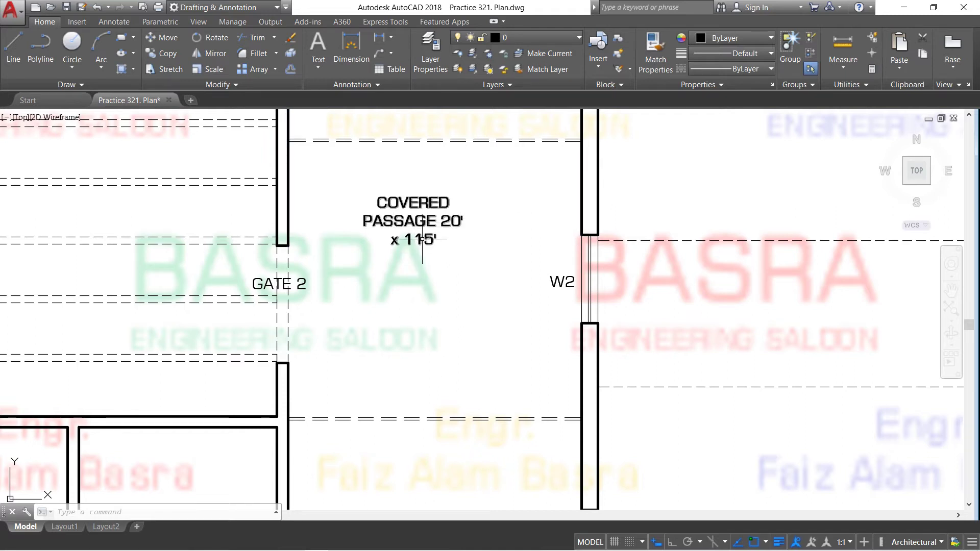
{"action": "scroll", "coordinate": [421, 239], "scroll_direction": "down", "scroll_amount": 5}
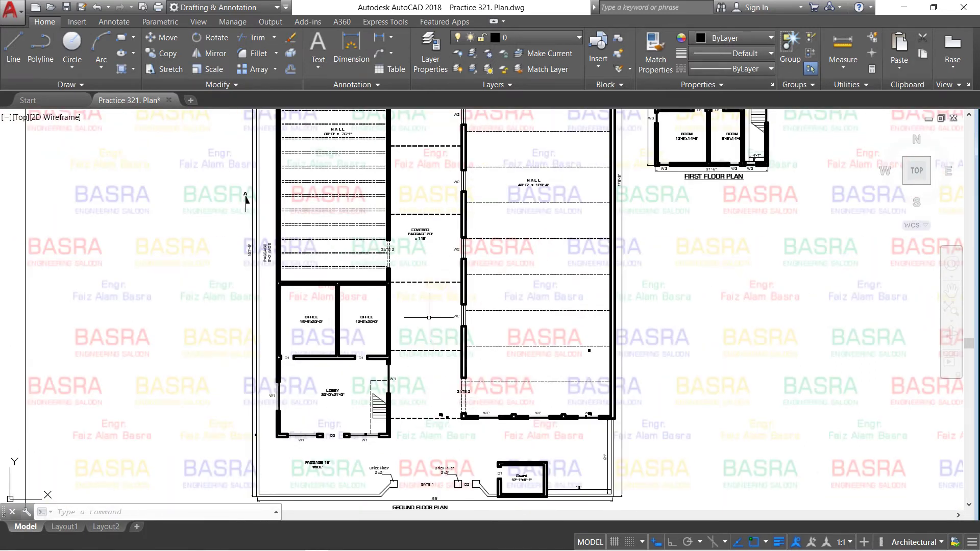
{"action": "scroll", "coordinate": [428, 209], "scroll_direction": "down", "scroll_amount": 2}
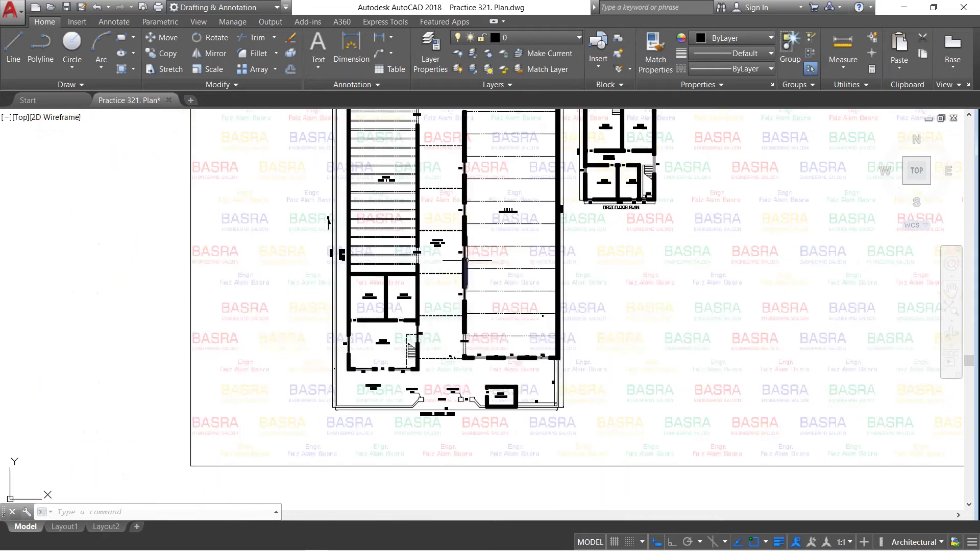
{"action": "scroll", "coordinate": [433, 153], "scroll_direction": "up", "scroll_amount": 2}
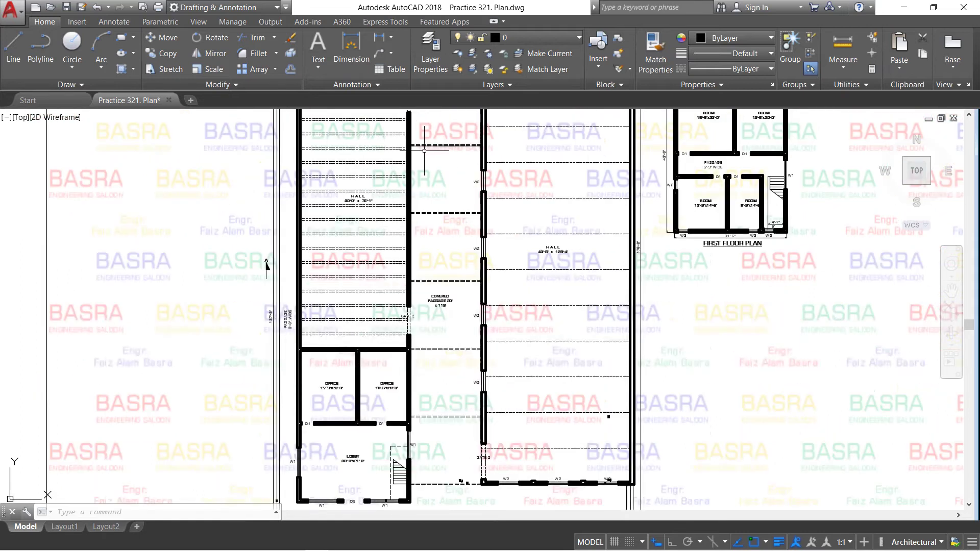
Step: Examine the W.C. and bath row behind the smaller hall, with its D4 doors, room sizes and sewer line
{"action": "scroll", "coordinate": [448, 280], "scroll_direction": "down", "scroll_amount": 2}
{"action": "scroll", "coordinate": [397, 152], "scroll_direction": "up", "scroll_amount": 6}
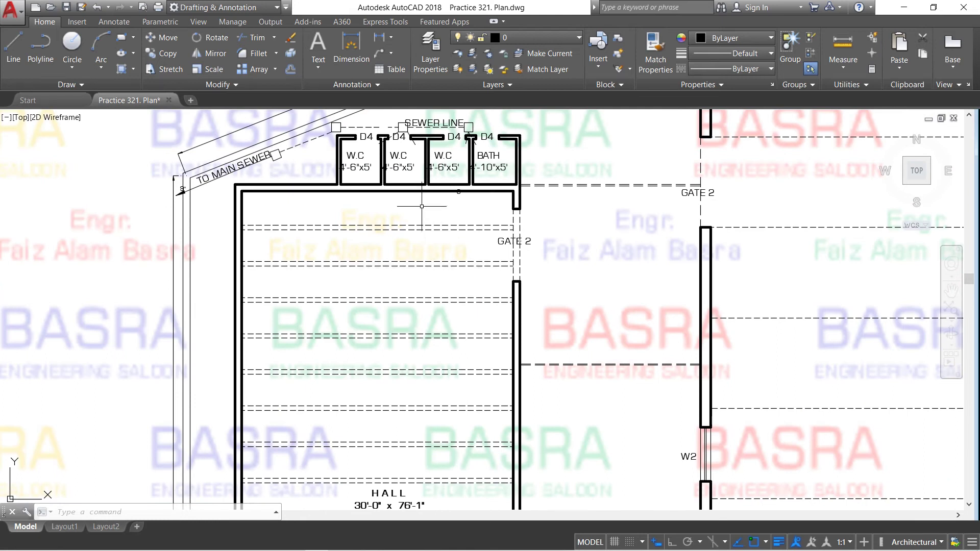
{"action": "scroll", "coordinate": [422, 206], "scroll_direction": "down", "scroll_amount": 2}
{"action": "scroll", "coordinate": [411, 181], "scroll_direction": "up", "scroll_amount": 2}
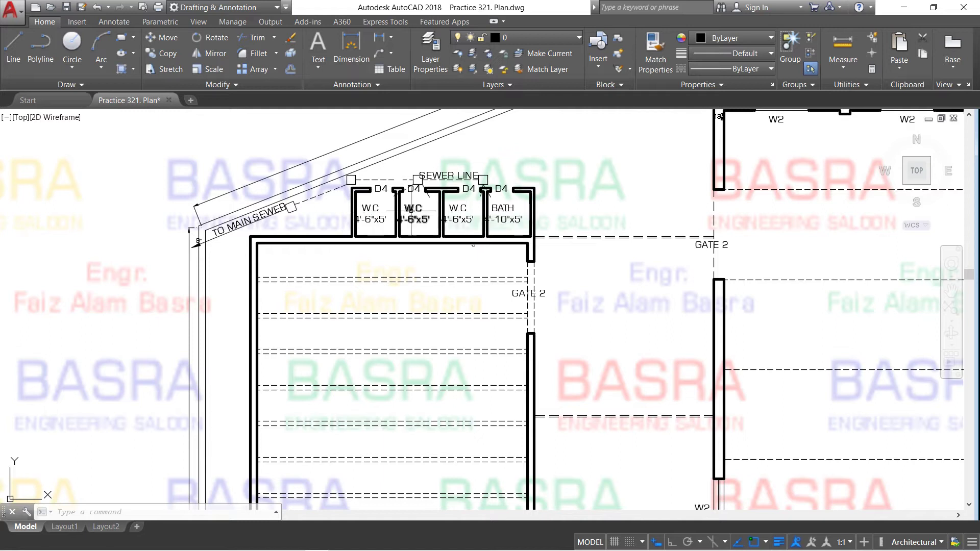
{"action": "scroll", "coordinate": [488, 223], "scroll_direction": "up", "scroll_amount": 3}
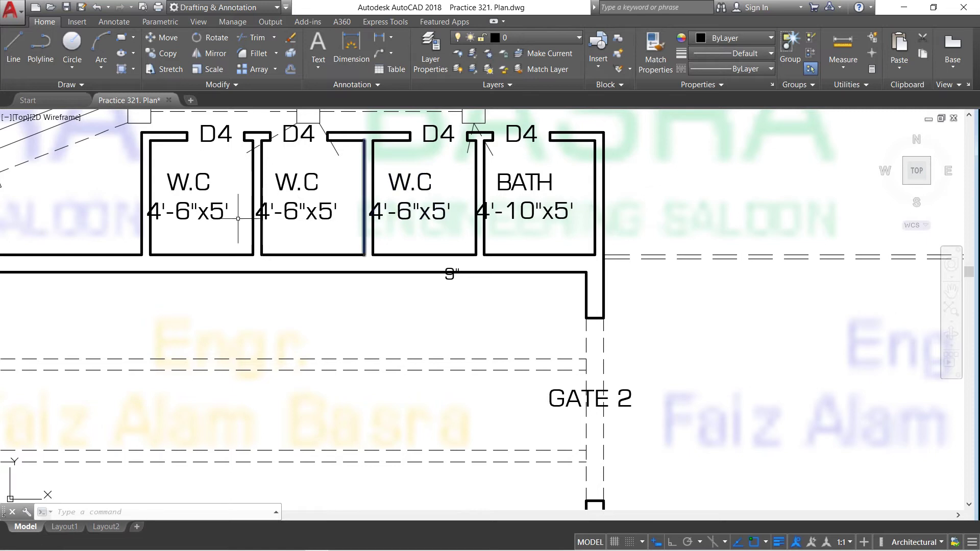
{"action": "scroll", "coordinate": [452, 207], "scroll_direction": "down", "scroll_amount": 4}
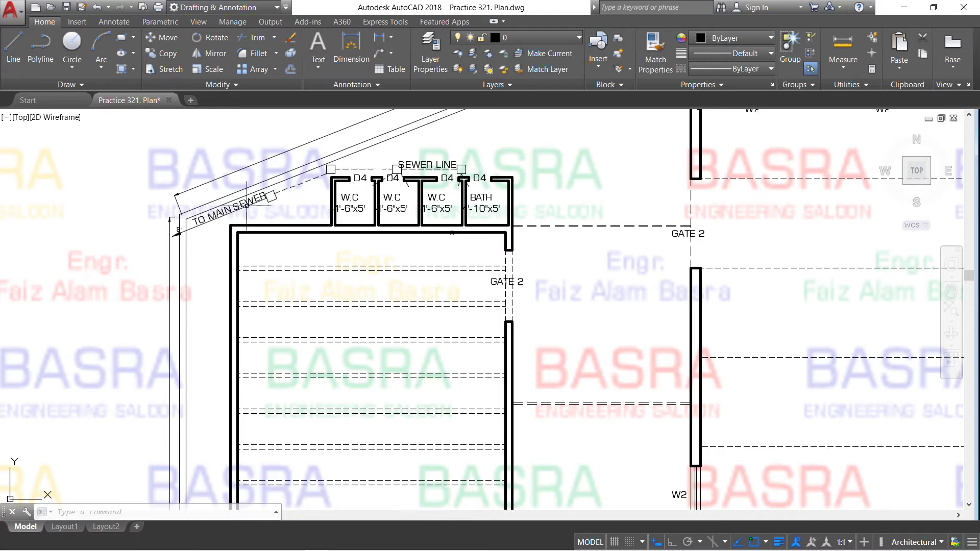
{"action": "scroll", "coordinate": [312, 223], "scroll_direction": "down", "scroll_amount": 4}
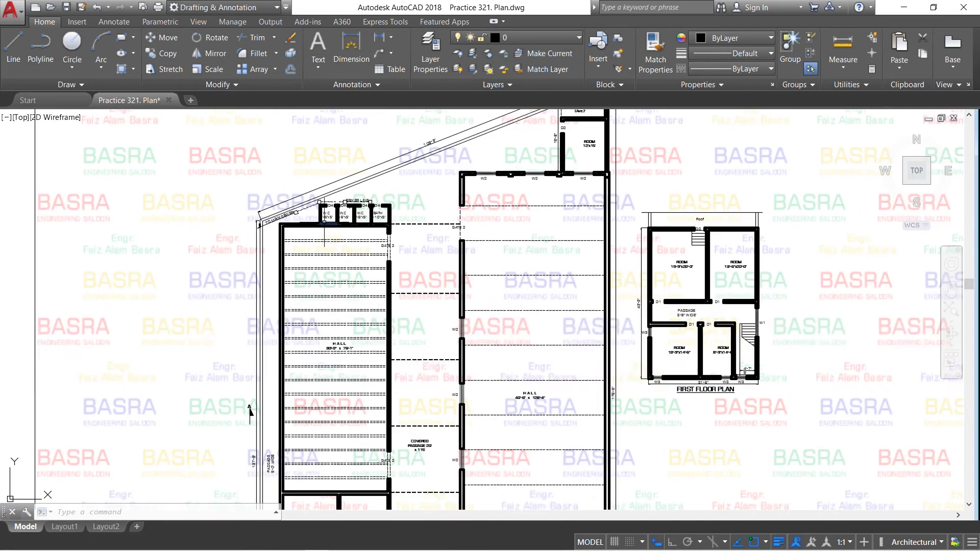
{"action": "scroll", "coordinate": [250, 410], "scroll_direction": "down", "scroll_amount": 5}
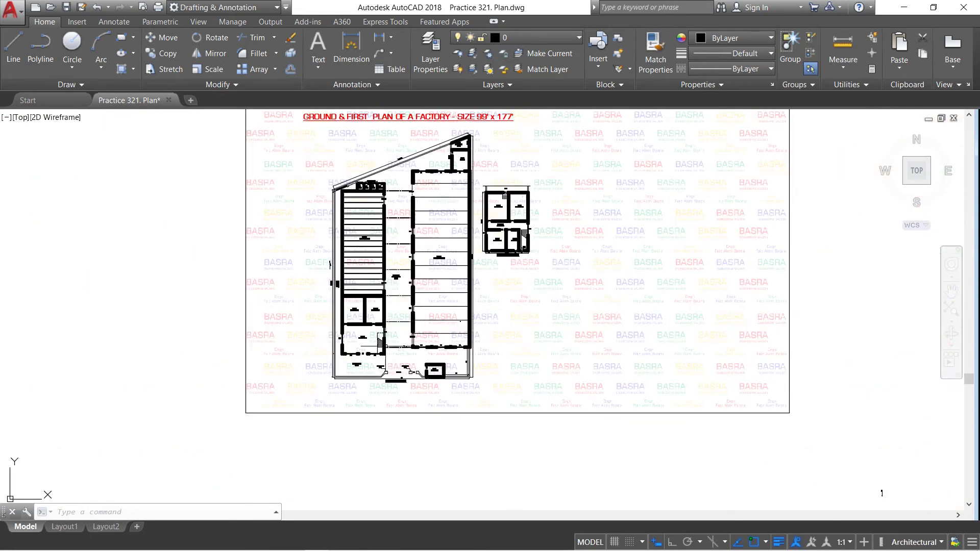
Step: Examine the smaller hall's size label, dashed roof lines and Gate 2 openings, down to the wall shared with the offices
{"action": "scroll", "coordinate": [380, 327], "scroll_direction": "up", "scroll_amount": 2}
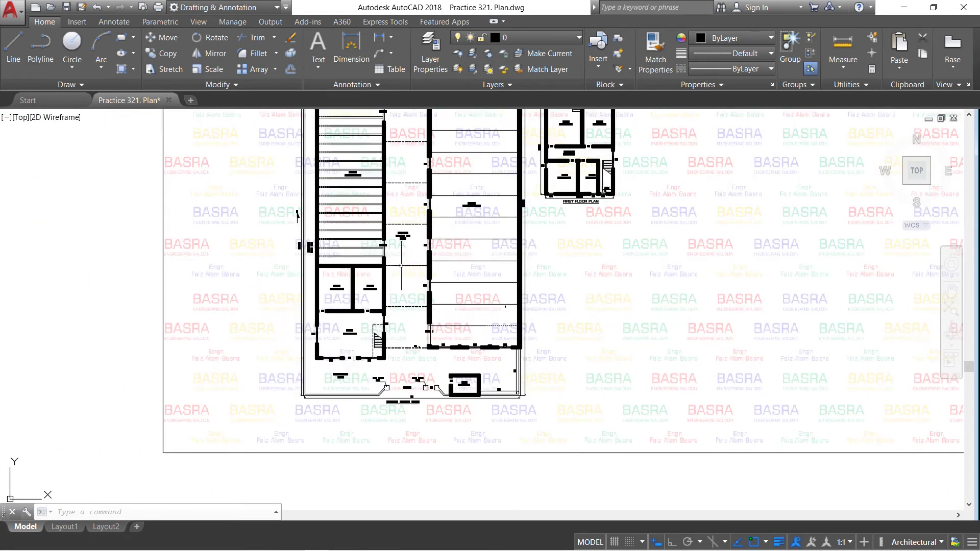
{"action": "scroll", "coordinate": [402, 304], "scroll_direction": "down", "scroll_amount": 2}
{"action": "scroll", "coordinate": [336, 249], "scroll_direction": "up", "scroll_amount": 3}
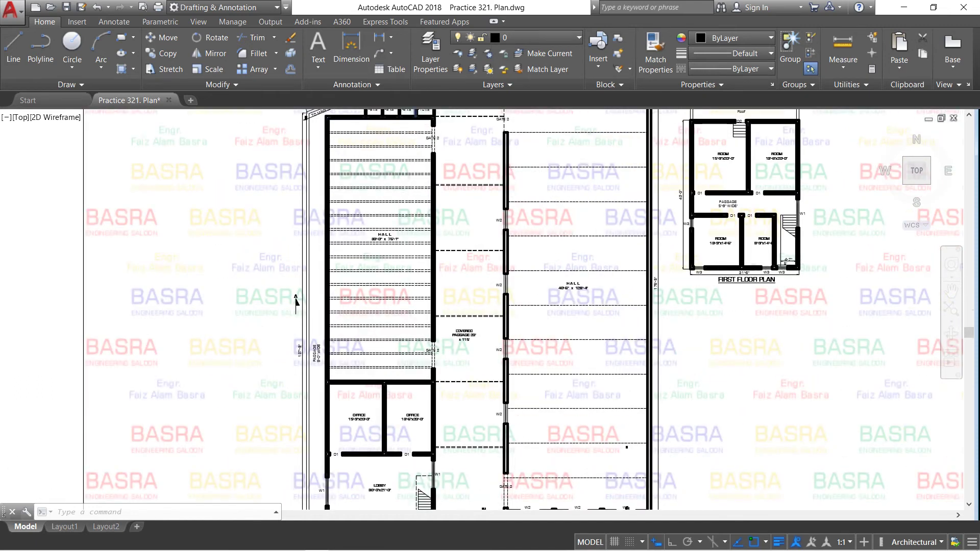
{"action": "scroll", "coordinate": [403, 232], "scroll_direction": "down", "scroll_amount": 4}
{"action": "scroll", "coordinate": [406, 198], "scroll_direction": "up", "scroll_amount": 4}
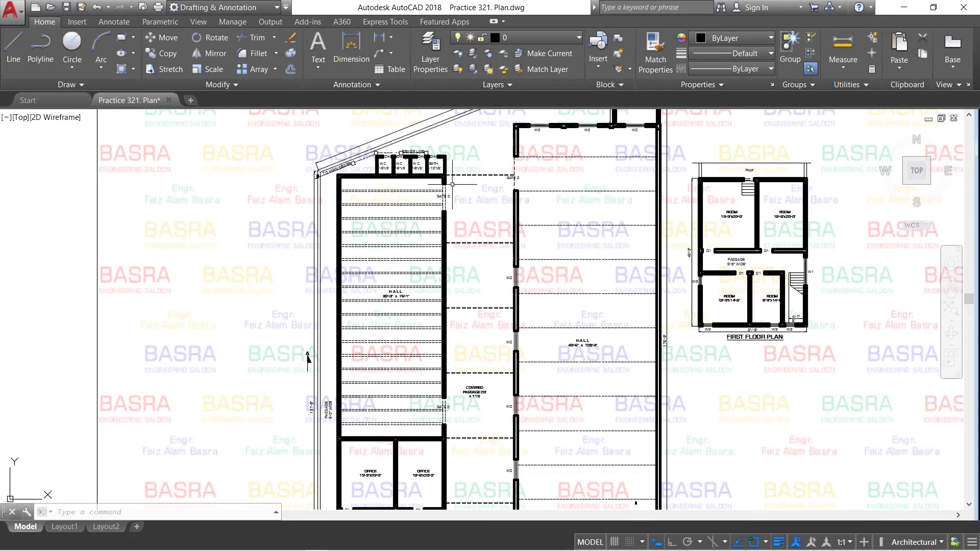
{"action": "scroll", "coordinate": [378, 278], "scroll_direction": "up", "scroll_amount": 4}
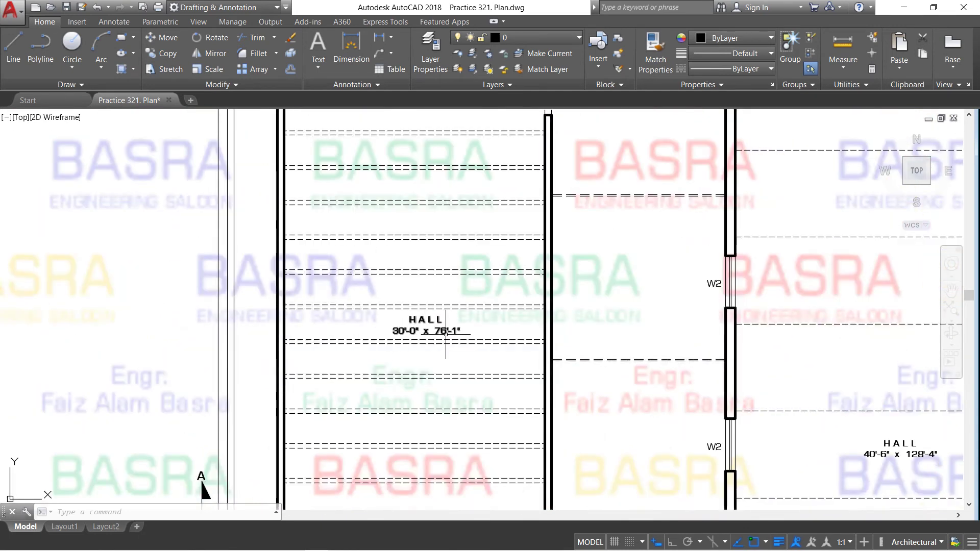
{"action": "scroll", "coordinate": [422, 312], "scroll_direction": "down", "scroll_amount": 2}
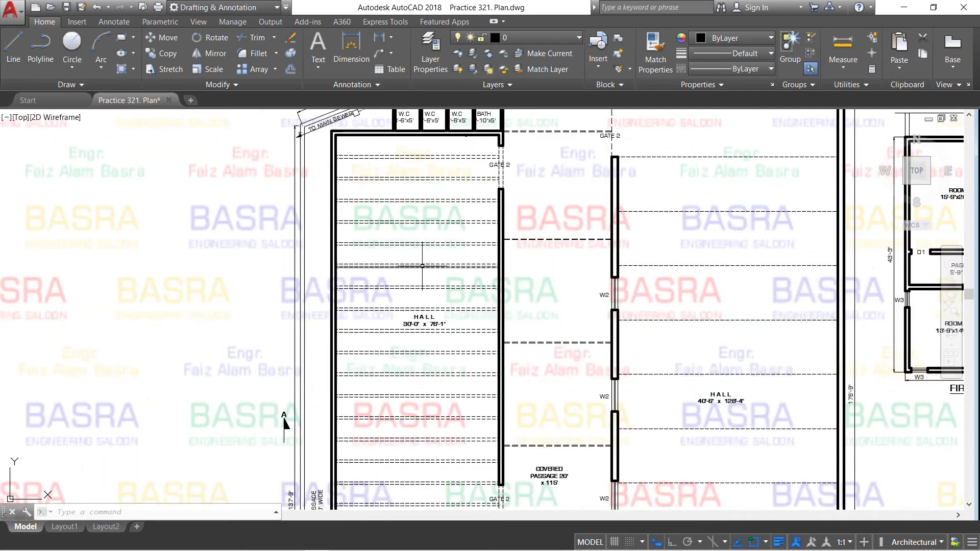
{"action": "scroll", "coordinate": [419, 240], "scroll_direction": "up", "scroll_amount": 2}
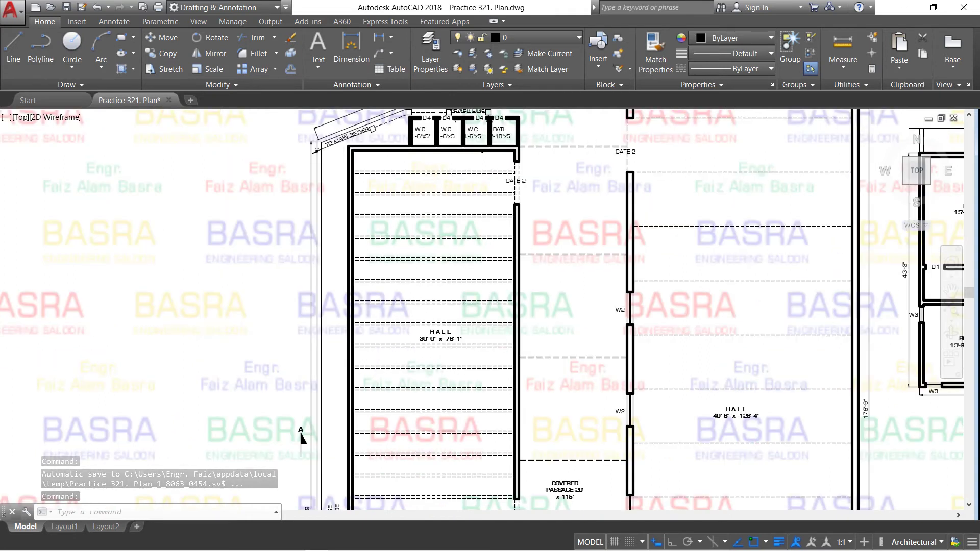
{"action": "scroll", "coordinate": [464, 286], "scroll_direction": "down", "scroll_amount": 4}
{"action": "scroll", "coordinate": [446, 394], "scroll_direction": "up", "scroll_amount": 2}
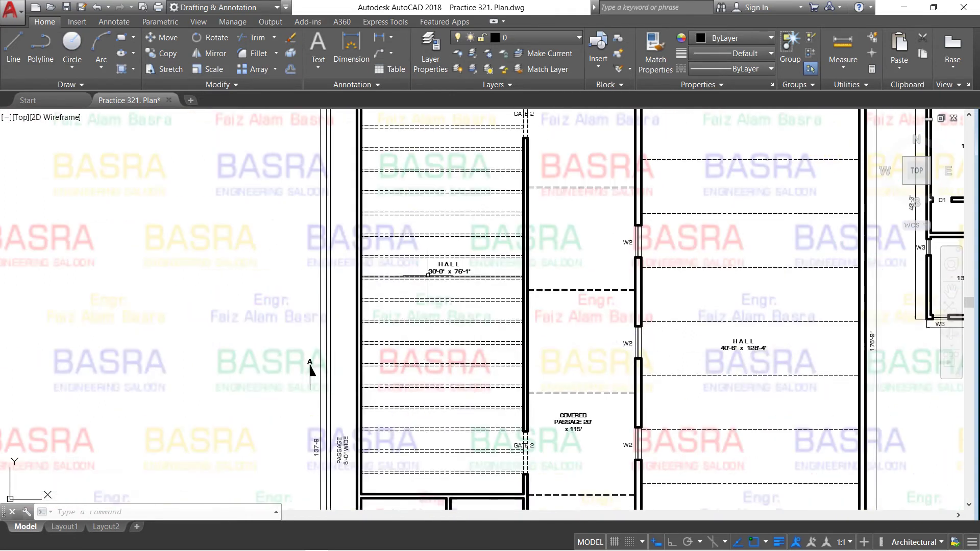
{"action": "scroll", "coordinate": [434, 393], "scroll_direction": "down", "scroll_amount": 5}
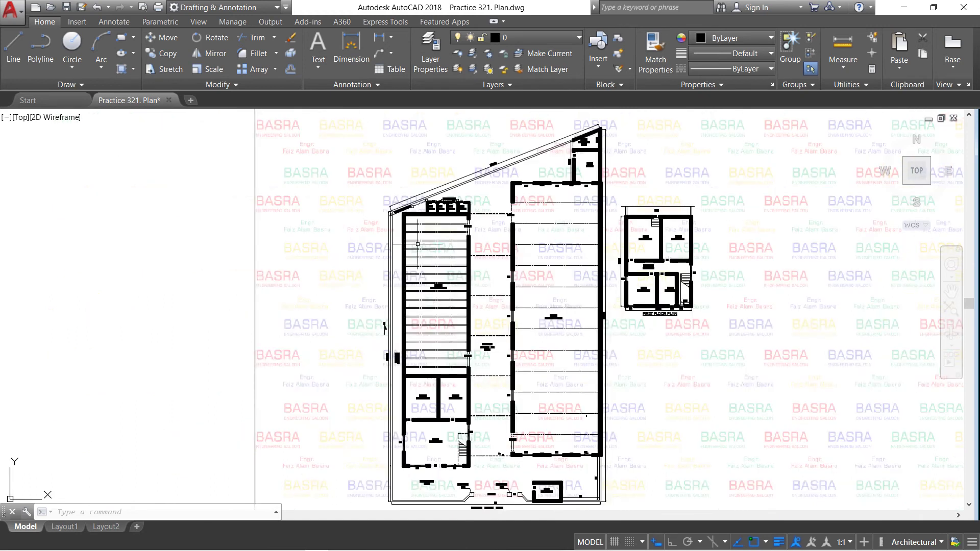
{"action": "scroll", "coordinate": [433, 390], "scroll_direction": "up", "scroll_amount": 5}
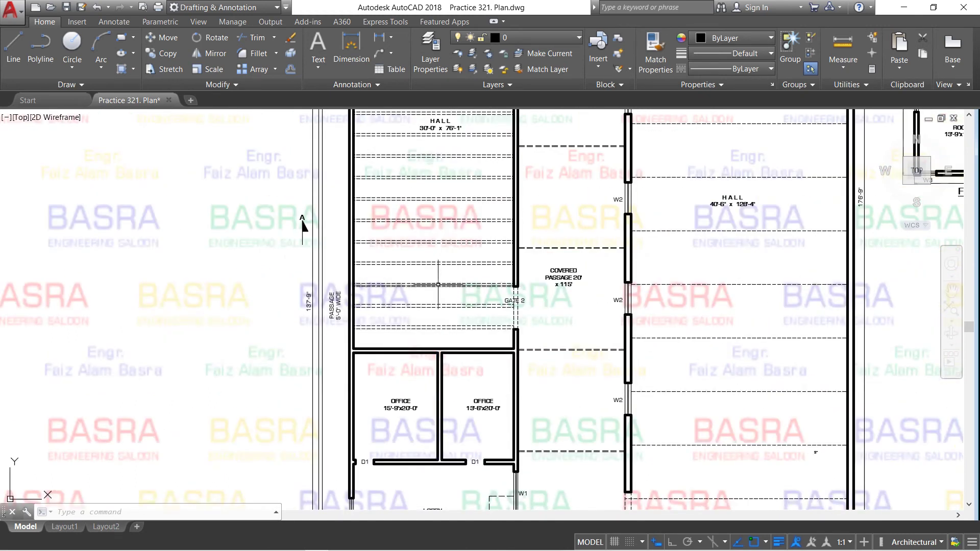
{"action": "scroll", "coordinate": [441, 270], "scroll_direction": "up", "scroll_amount": 2}
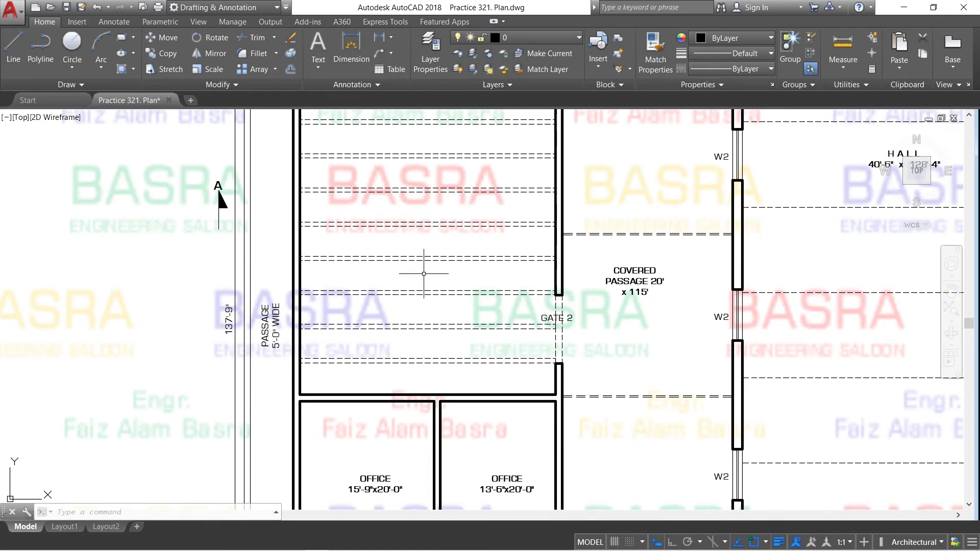
{"action": "scroll", "coordinate": [419, 279], "scroll_direction": "down", "scroll_amount": 2}
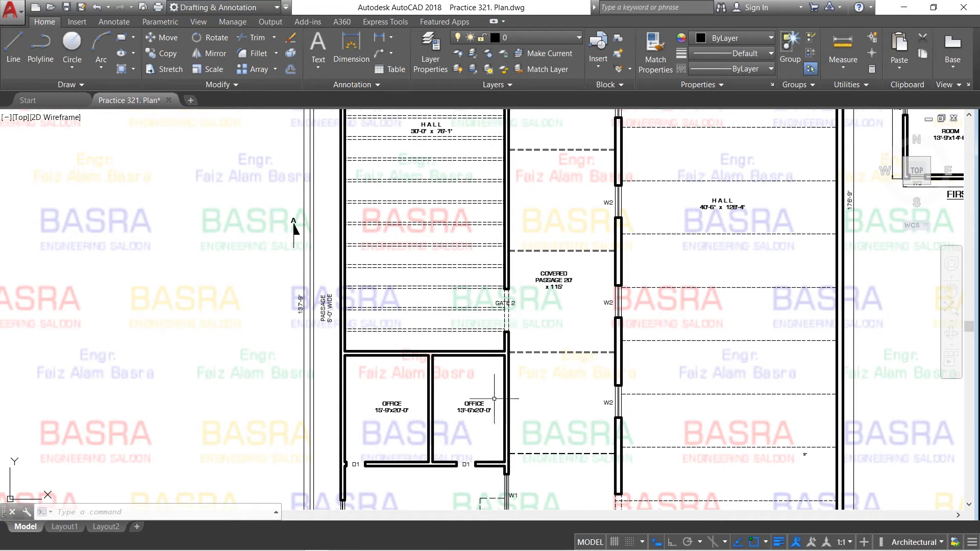
Step: Examine the two ground floor offices with their D1 doors and the adjoining lobby with its staircase and W1 windows
{"action": "scroll", "coordinate": [459, 283], "scroll_direction": "down", "scroll_amount": 2}
{"action": "scroll", "coordinate": [442, 462], "scroll_direction": "up", "scroll_amount": 2}
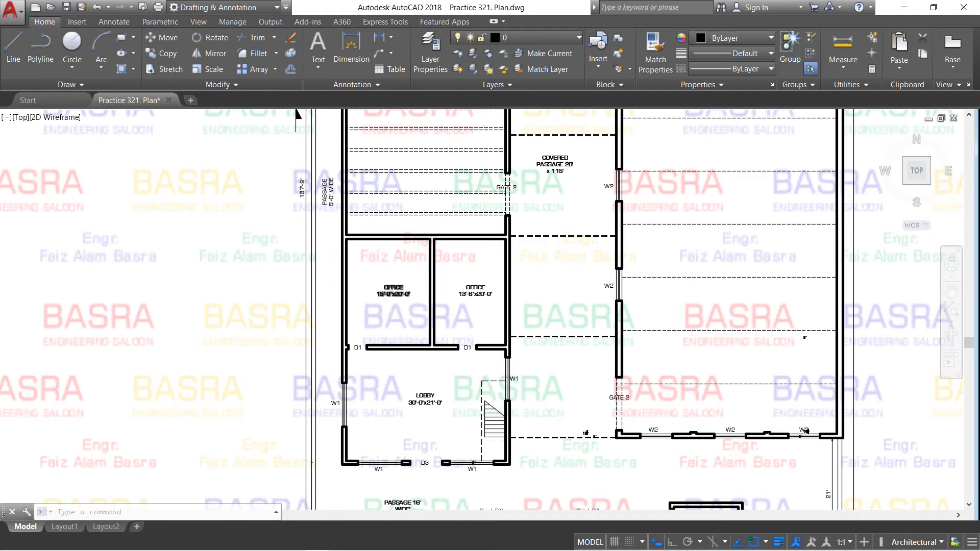
{"action": "scroll", "coordinate": [391, 303], "scroll_direction": "up", "scroll_amount": 4}
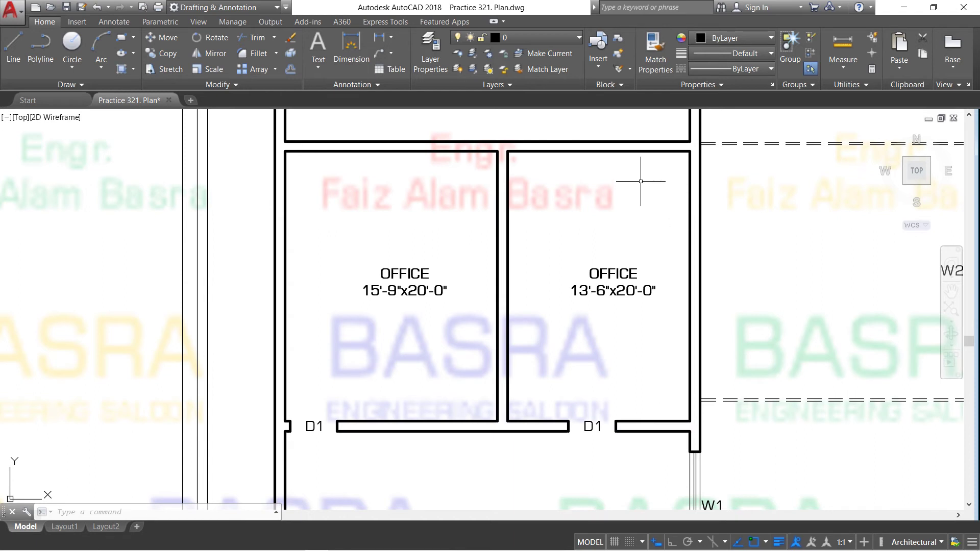
{"action": "scroll", "coordinate": [523, 212], "scroll_direction": "down", "scroll_amount": 3}
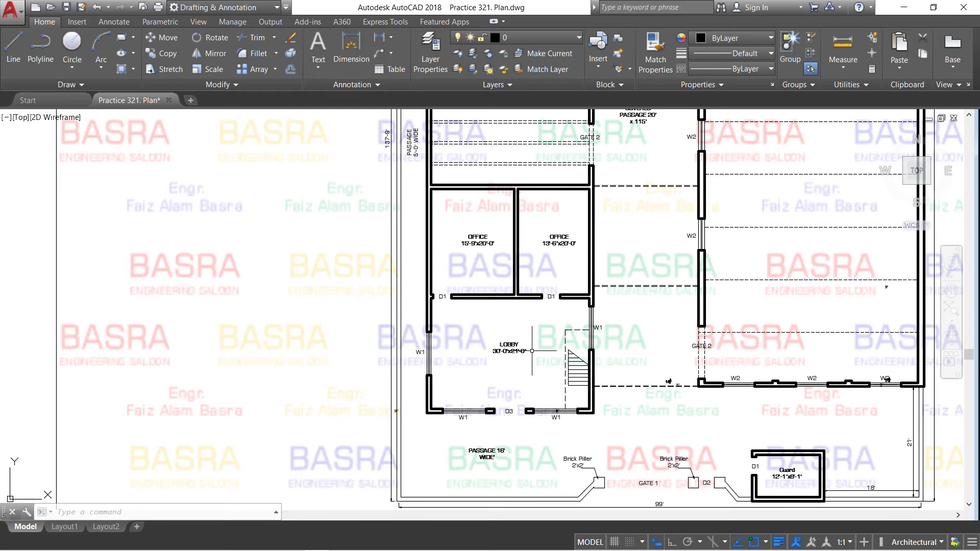
{"action": "scroll", "coordinate": [556, 274], "scroll_direction": "down", "scroll_amount": 2}
{"action": "scroll", "coordinate": [582, 297], "scroll_direction": "down", "scroll_amount": 2}
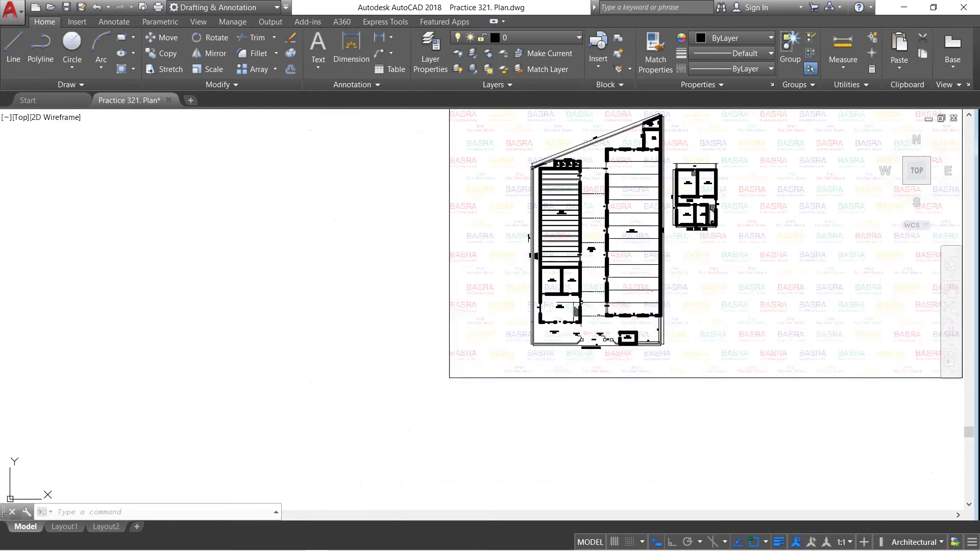
Step: Examine the smaller hall's extent between the offices and the W.C. row, including its size label and dashed roof lines
{"action": "scroll", "coordinate": [605, 149], "scroll_direction": "up", "scroll_amount": 4}
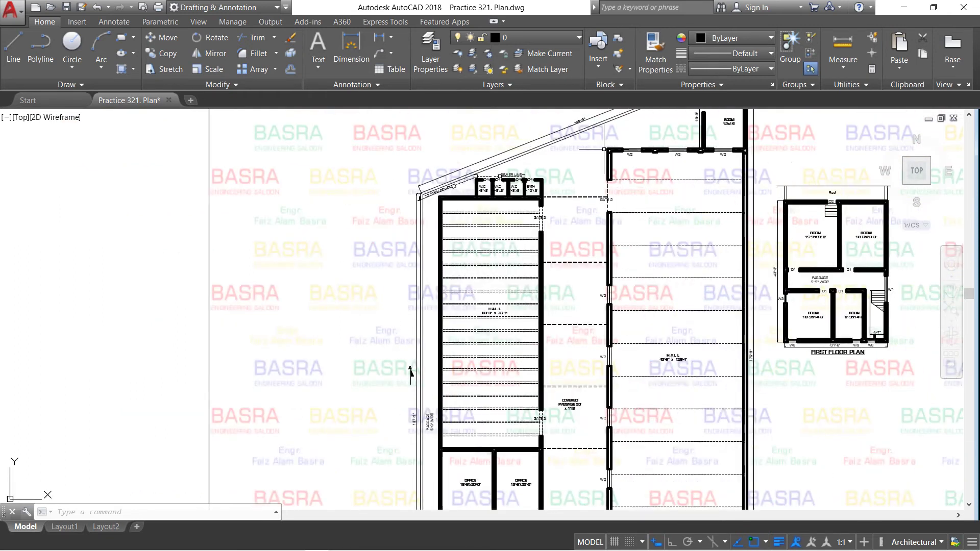
{"action": "scroll", "coordinate": [577, 171], "scroll_direction": "down", "scroll_amount": 2}
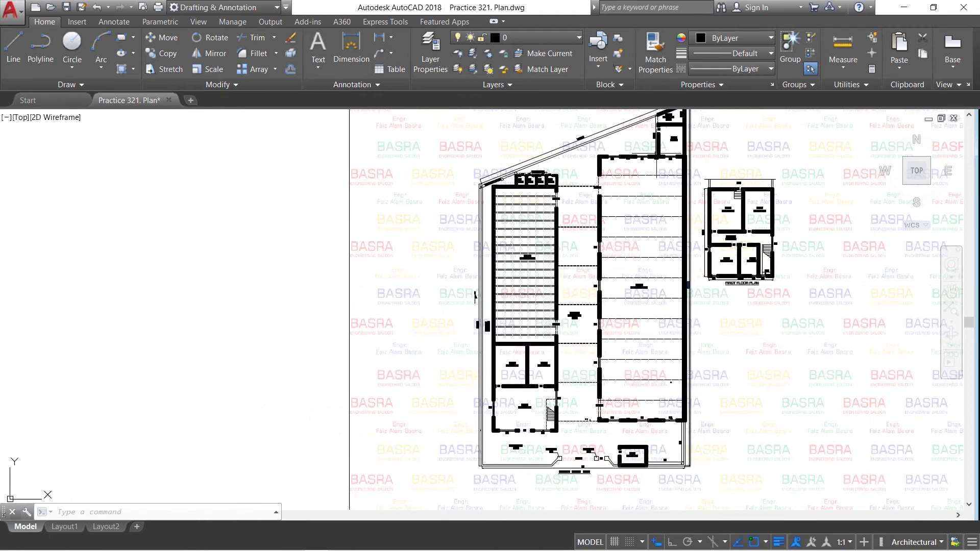
{"action": "scroll", "coordinate": [550, 250], "scroll_direction": "up", "scroll_amount": 2}
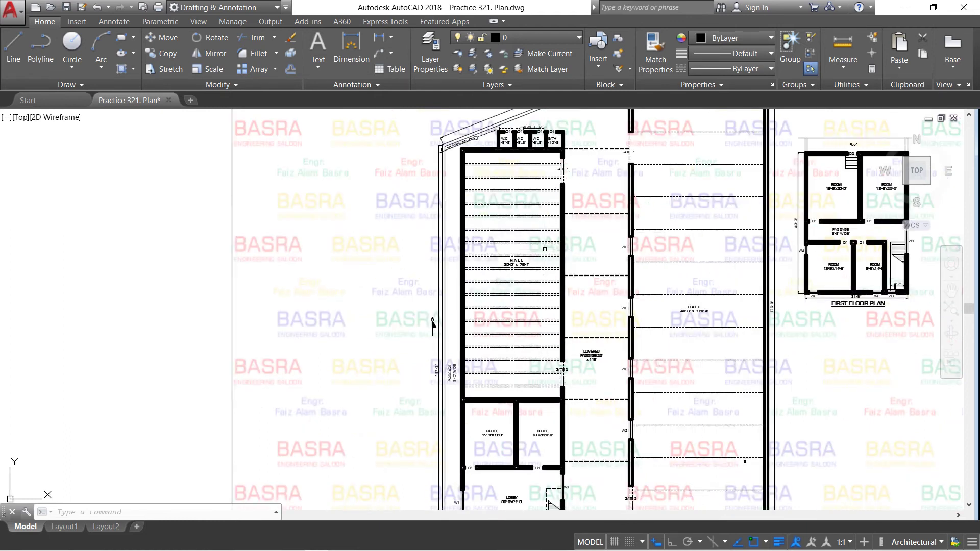
{"action": "scroll", "coordinate": [561, 250], "scroll_direction": "up", "scroll_amount": 2}
{"action": "scroll", "coordinate": [561, 248], "scroll_direction": "up", "scroll_amount": 2}
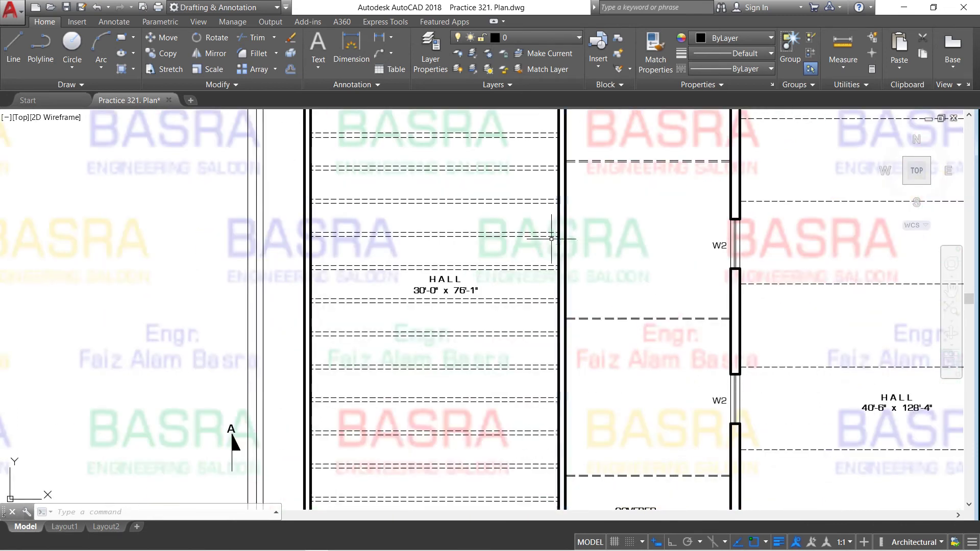
Step: Examine the rear corner of the plot, with the main sewer connection, slanted boundary wall and W.C. row
{"action": "scroll", "coordinate": [548, 239], "scroll_direction": "down", "scroll_amount": 2}
{"action": "scroll", "coordinate": [521, 233], "scroll_direction": "down", "scroll_amount": 1}
{"action": "scroll", "coordinate": [454, 142], "scroll_direction": "up", "scroll_amount": 3}
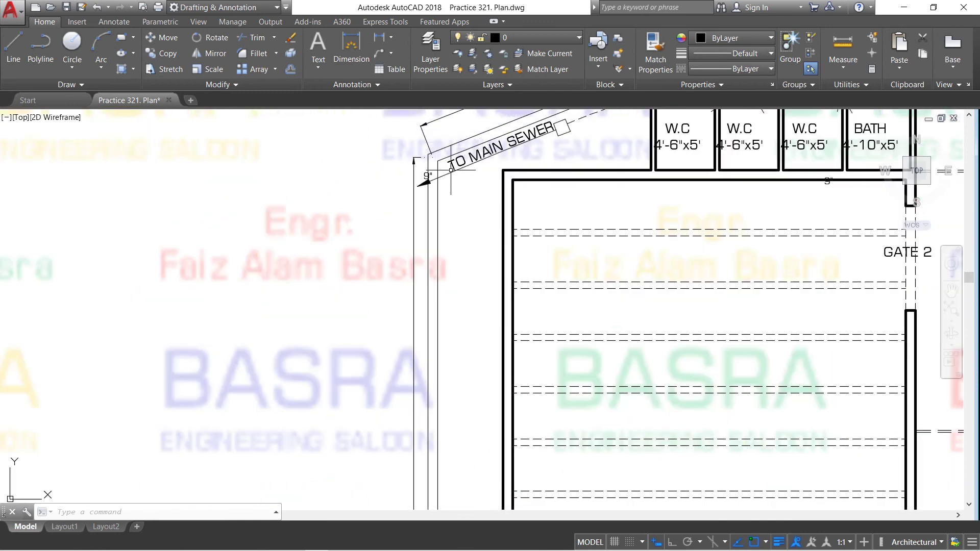
{"action": "scroll", "coordinate": [440, 189], "scroll_direction": "down", "scroll_amount": 2}
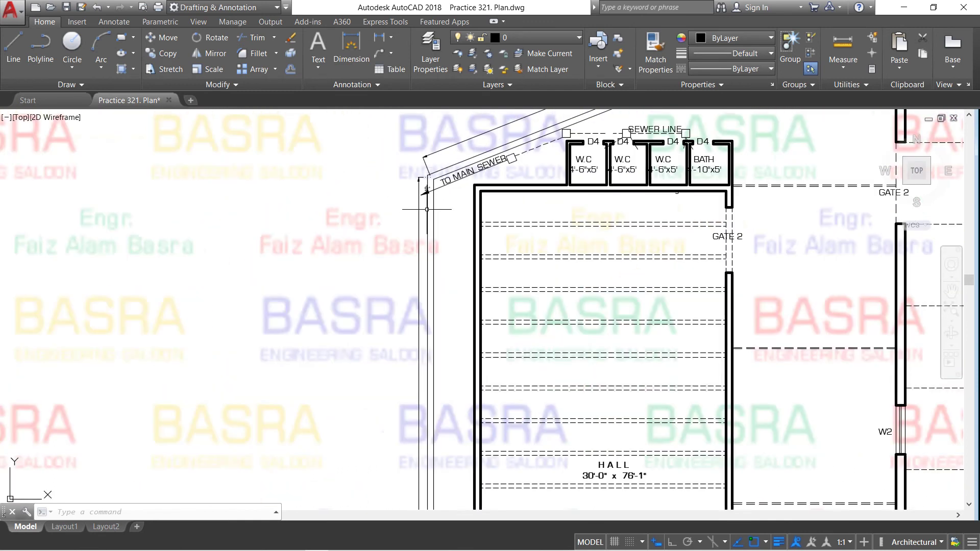
{"action": "scroll", "coordinate": [421, 164], "scroll_direction": "down", "scroll_amount": 2}
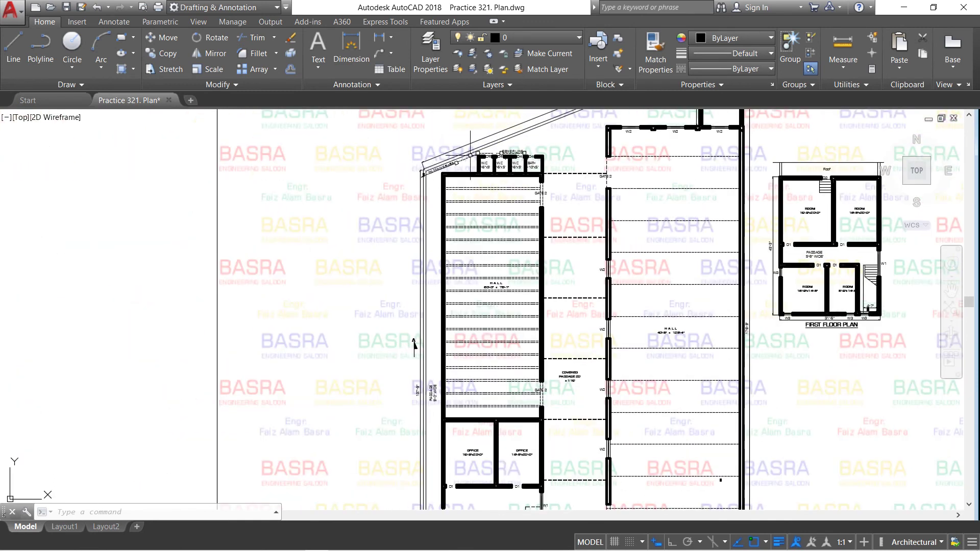
{"action": "scroll", "coordinate": [470, 154], "scroll_direction": "down", "scroll_amount": 4}
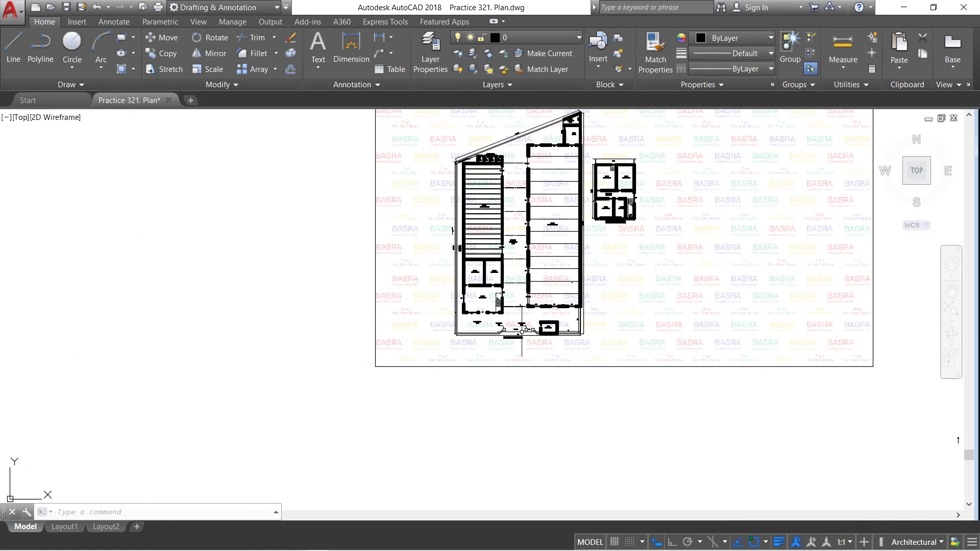
Step: Examine the ground floor frontage from the boundary wall across Gate 1 and the D2 entrance to the guard room
{"action": "scroll", "coordinate": [533, 330], "scroll_direction": "up", "scroll_amount": 4}
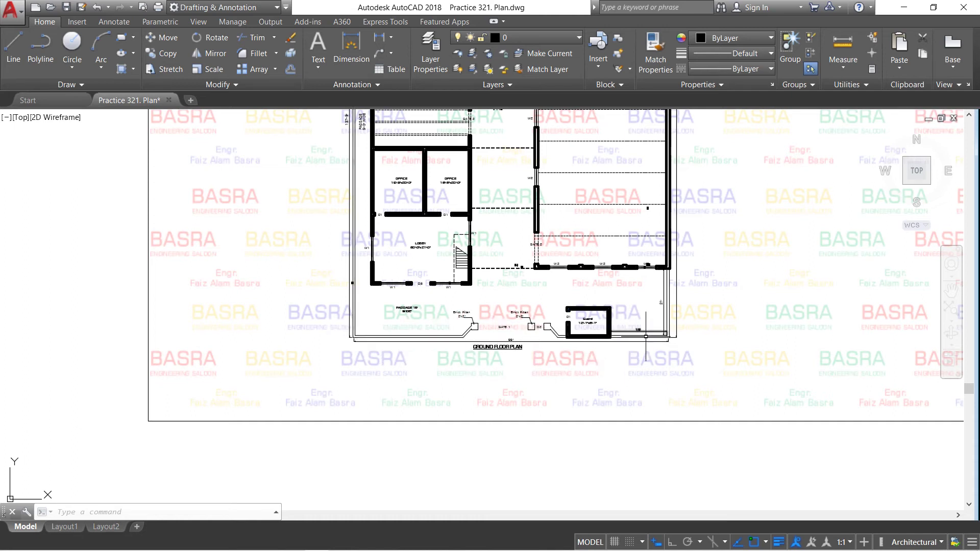
{"action": "scroll", "coordinate": [639, 347], "scroll_direction": "down", "scroll_amount": 2}
{"action": "scroll", "coordinate": [628, 298], "scroll_direction": "up", "scroll_amount": 3}
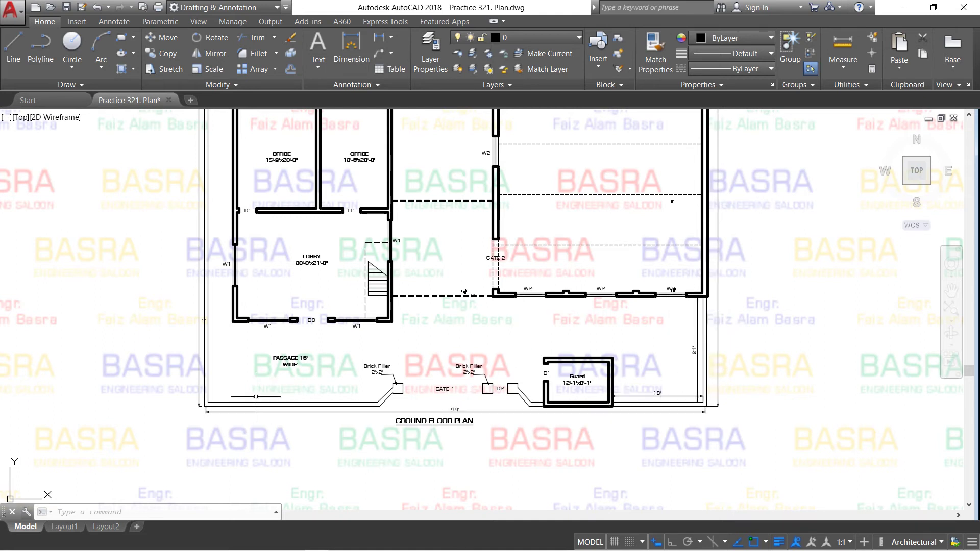
{"action": "scroll", "coordinate": [262, 413], "scroll_direction": "down", "scroll_amount": 2}
{"action": "scroll", "coordinate": [270, 399], "scroll_direction": "up", "scroll_amount": 2}
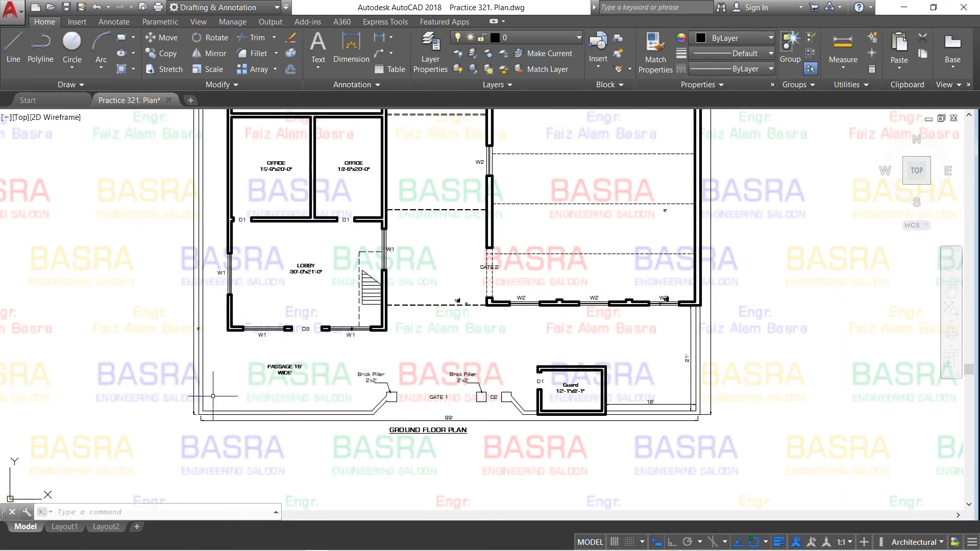
{"action": "scroll", "coordinate": [308, 391], "scroll_direction": "down", "scroll_amount": 2}
{"action": "scroll", "coordinate": [337, 403], "scroll_direction": "down", "scroll_amount": 3}
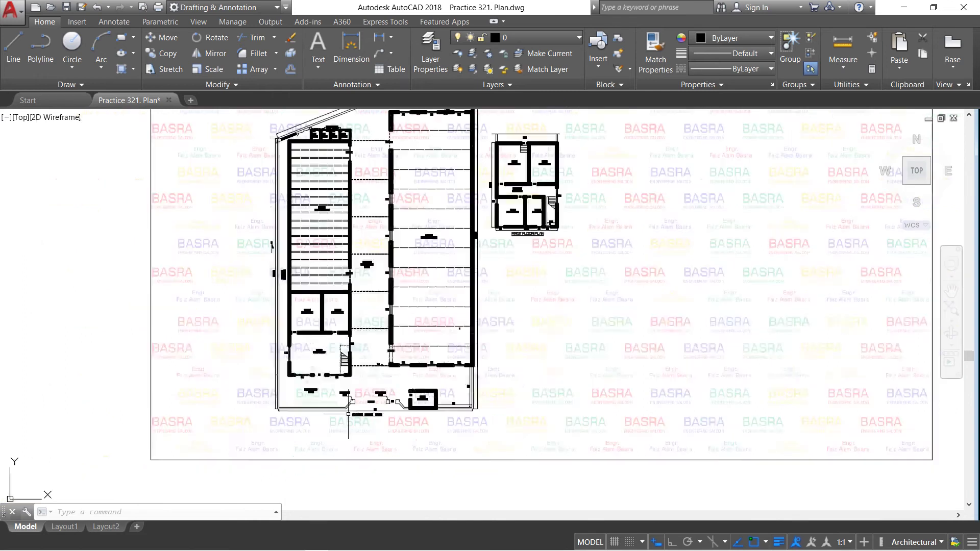
Step: Examine the front half of the first floor plan, including its two smaller rooms, W3 windows, staircase and overall dimensions
{"action": "scroll", "coordinate": [438, 296], "scroll_direction": "up", "scroll_amount": 2}
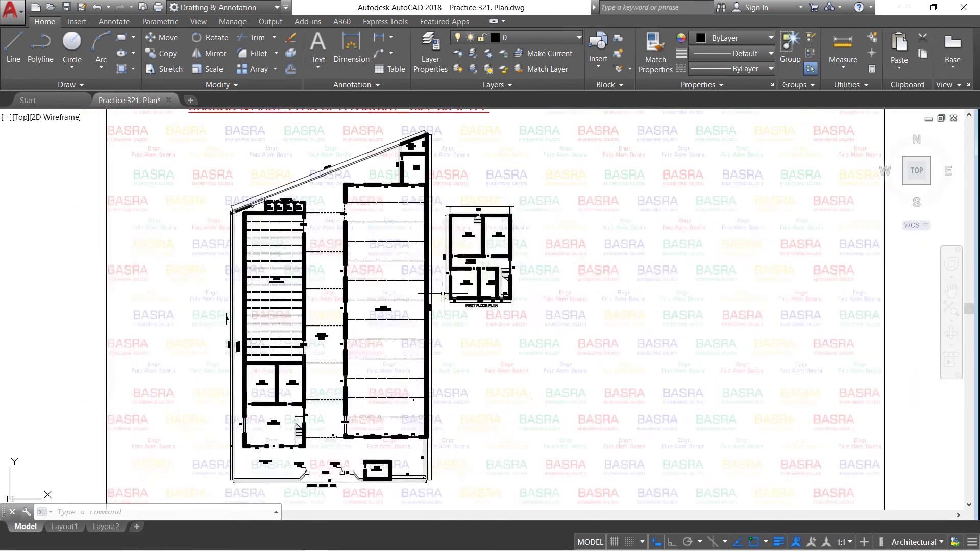
{"action": "scroll", "coordinate": [296, 425], "scroll_direction": "up", "scroll_amount": 2}
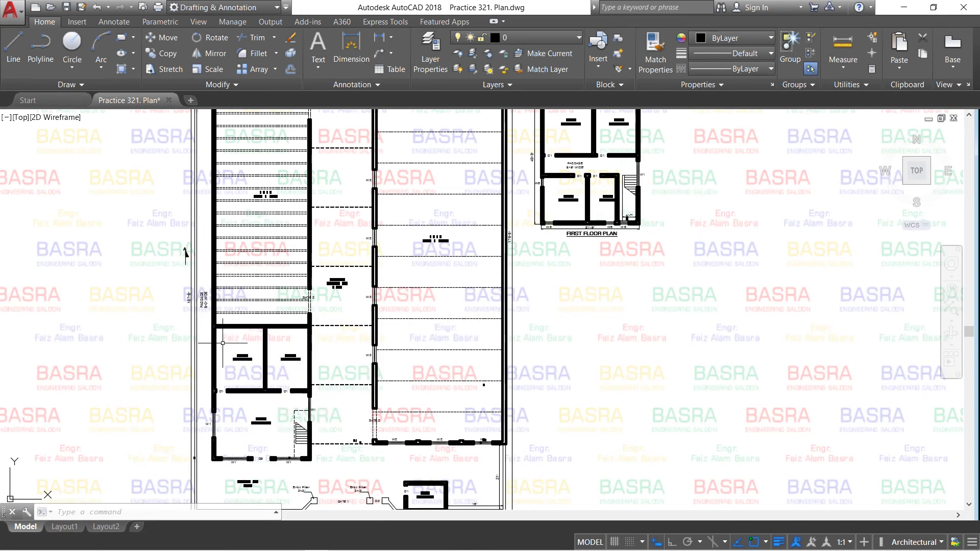
{"action": "scroll", "coordinate": [585, 199], "scroll_direction": "up", "scroll_amount": 4}
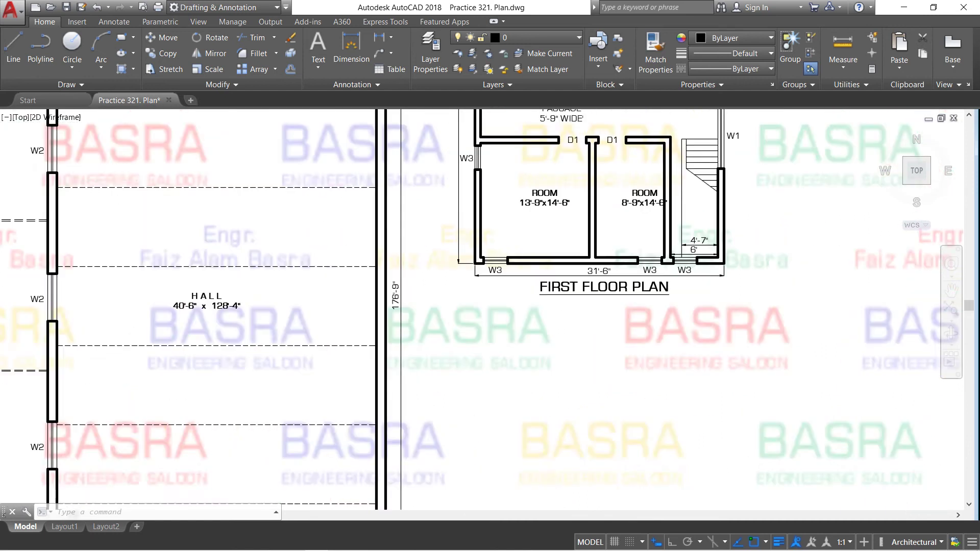
{"action": "scroll", "coordinate": [519, 356], "scroll_direction": "down", "scroll_amount": 2}
{"action": "scroll", "coordinate": [587, 296], "scroll_direction": "up", "scroll_amount": 2}
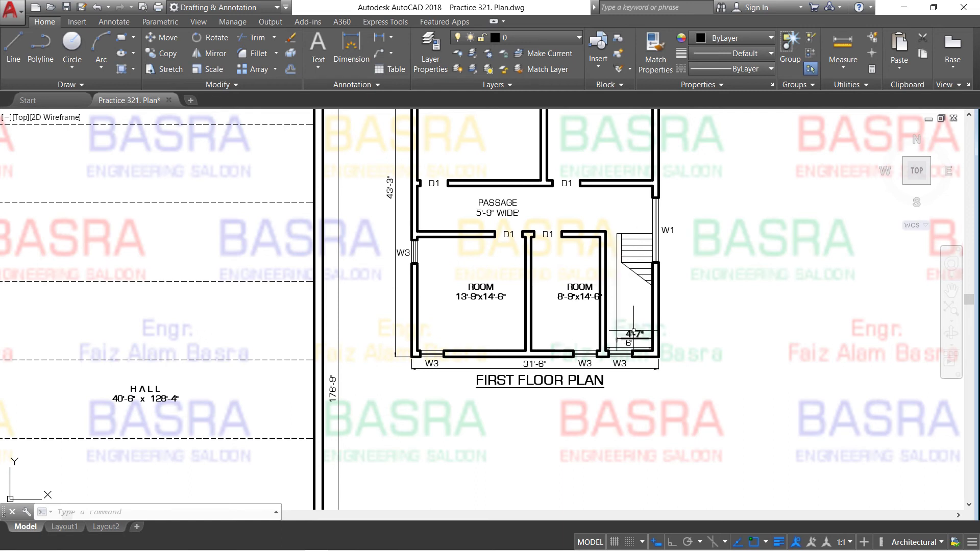
{"action": "scroll", "coordinate": [623, 312], "scroll_direction": "up", "scroll_amount": 2}
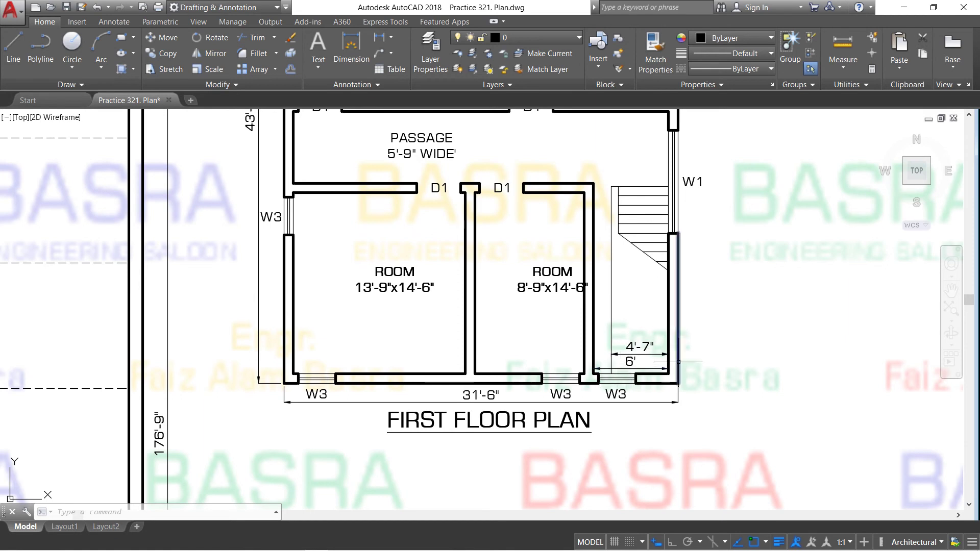
{"action": "scroll", "coordinate": [606, 284], "scroll_direction": "down", "scroll_amount": 1}
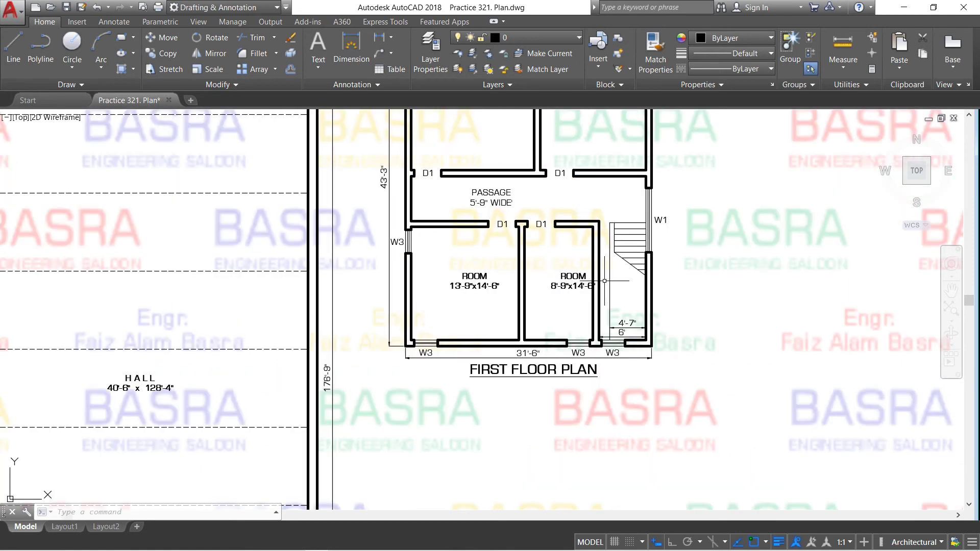
{"action": "scroll", "coordinate": [604, 281], "scroll_direction": "down", "scroll_amount": 2}
{"action": "scroll", "coordinate": [553, 148], "scroll_direction": "up", "scroll_amount": 2}
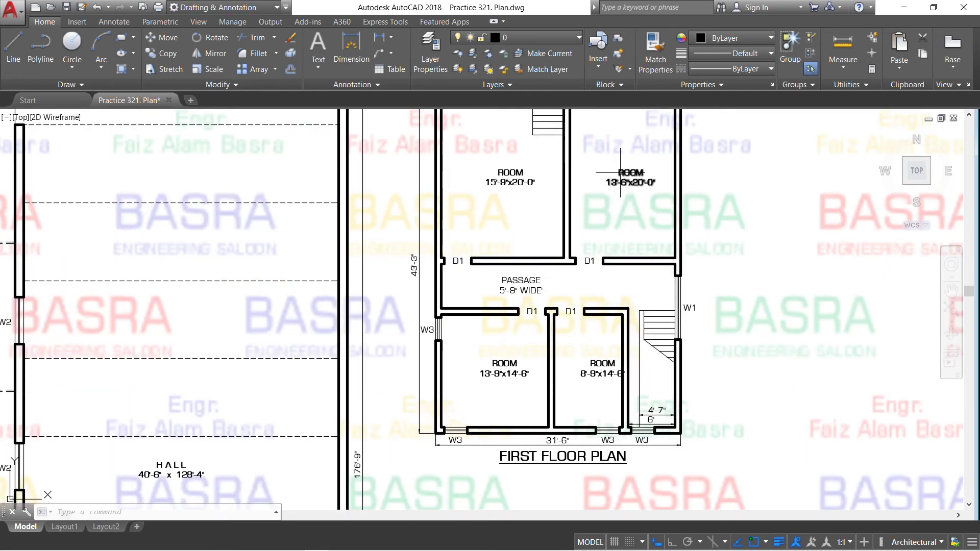
Step: Examine the first floor passage and the D1 doors leading to the four rooms, with their size labels
{"action": "scroll", "coordinate": [618, 189], "scroll_direction": "up", "scroll_amount": 2}
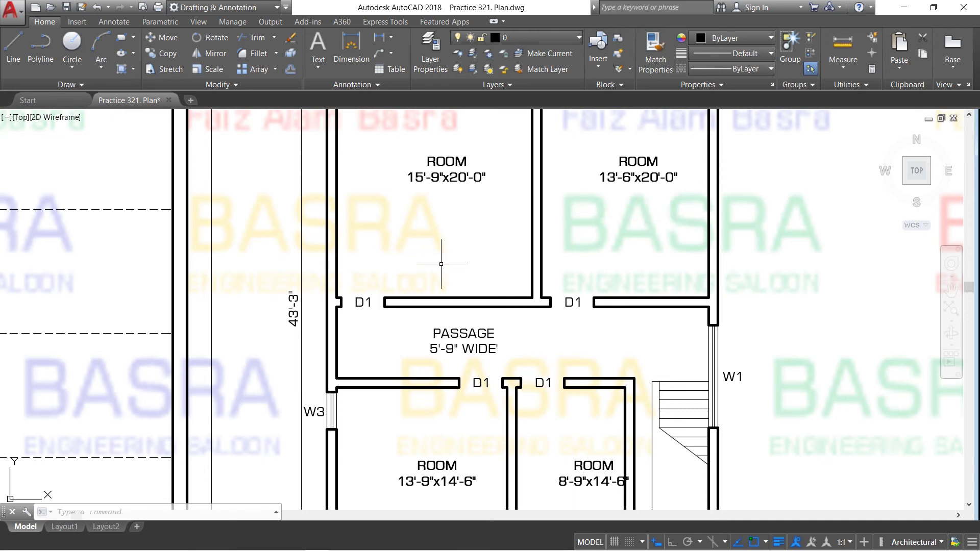
{"action": "scroll", "coordinate": [514, 322], "scroll_direction": "down", "scroll_amount": 4}
{"action": "scroll", "coordinate": [516, 235], "scroll_direction": "up", "scroll_amount": 2}
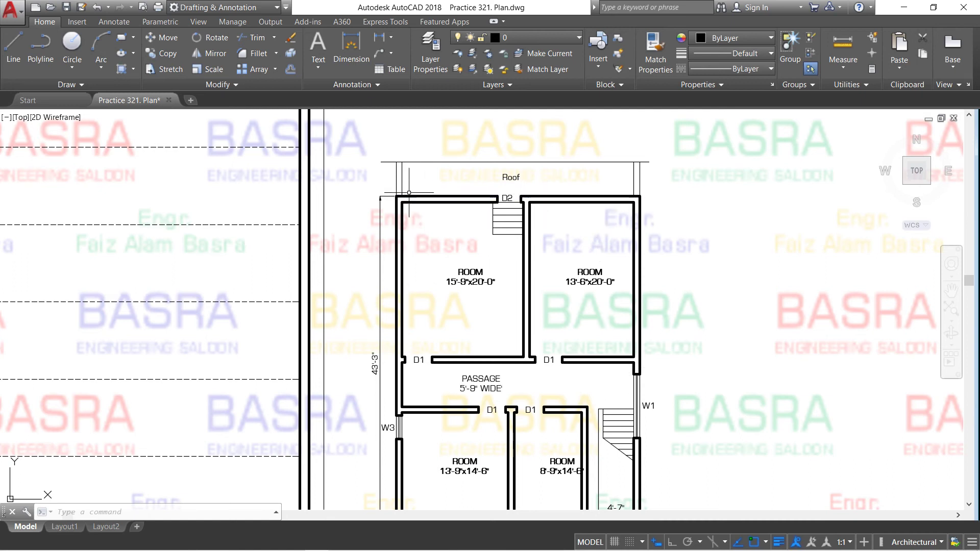
{"action": "scroll", "coordinate": [486, 309], "scroll_direction": "down", "scroll_amount": 4}
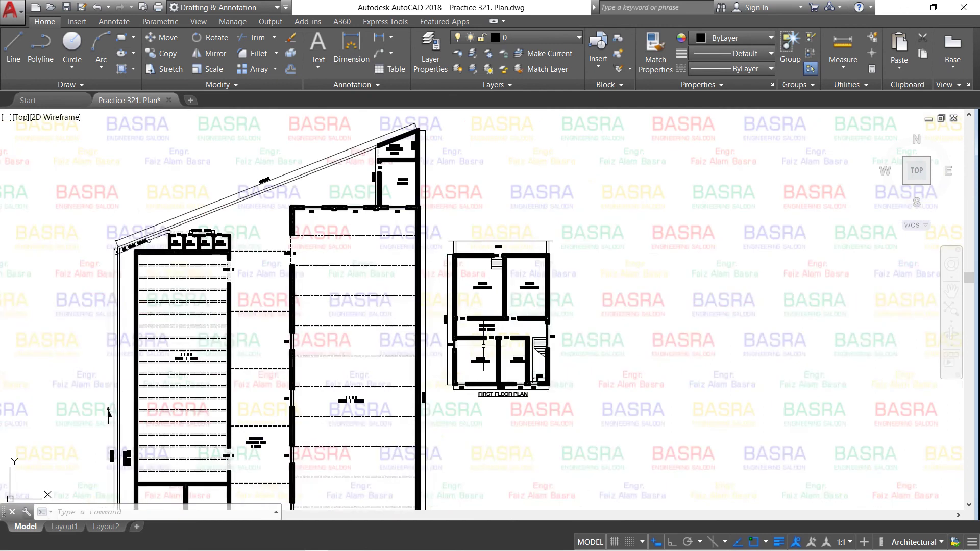
{"action": "scroll", "coordinate": [483, 346], "scroll_direction": "up", "scroll_amount": 2}
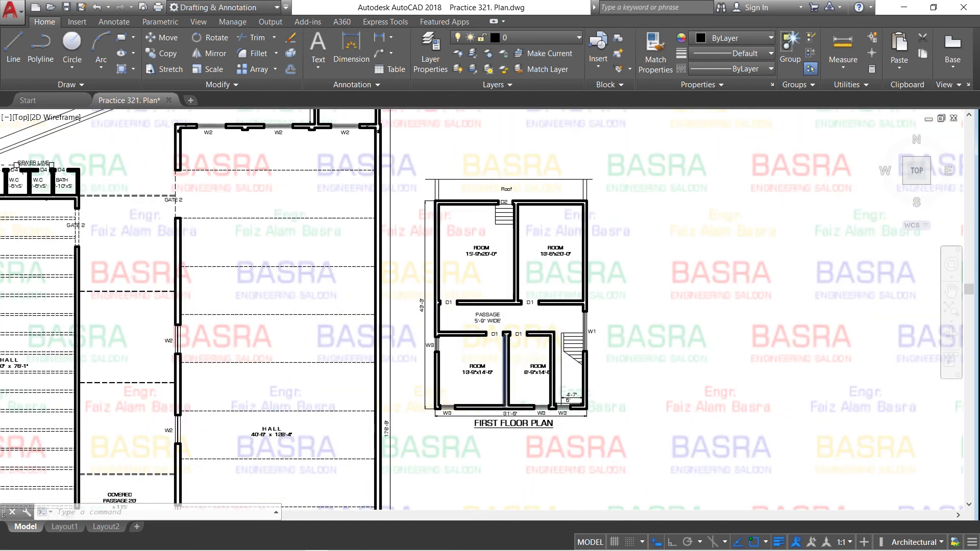
{"action": "scroll", "coordinate": [506, 337], "scroll_direction": "up", "scroll_amount": 2}
{"action": "scroll", "coordinate": [551, 317], "scroll_direction": "up", "scroll_amount": 2}
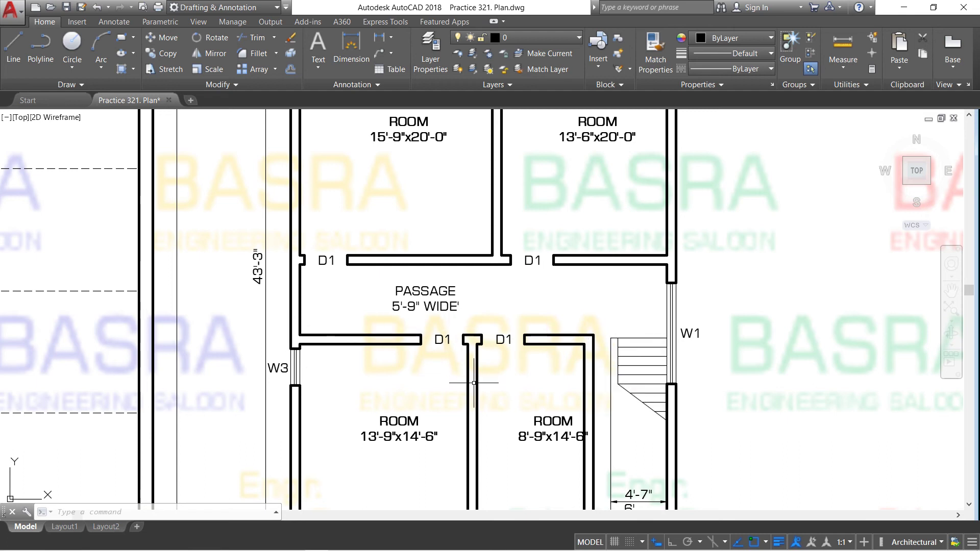
{"action": "scroll", "coordinate": [475, 340], "scroll_direction": "down", "scroll_amount": 1}
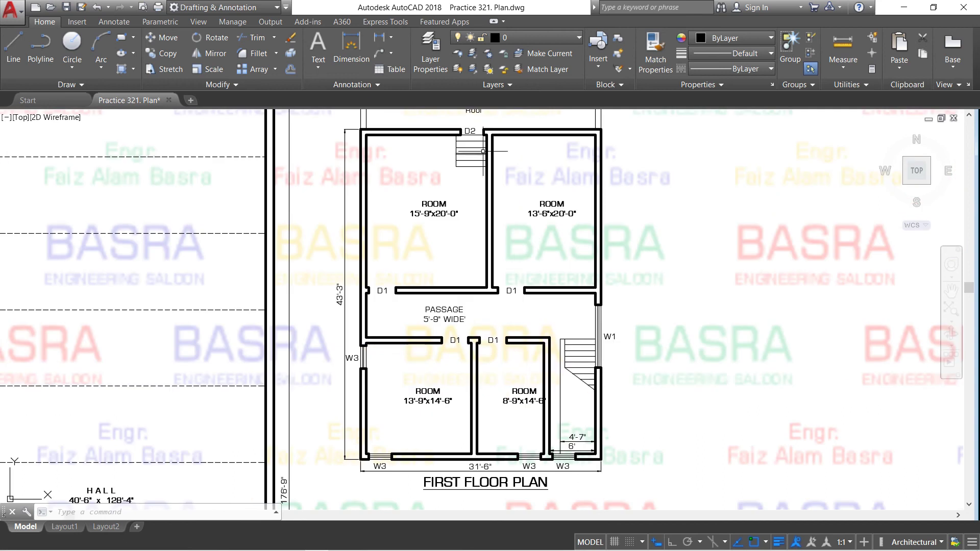
Step: Examine the steps in the larger first floor room, the D2 door above them and the roof area beyond
{"action": "scroll", "coordinate": [469, 125], "scroll_direction": "up", "scroll_amount": 4}
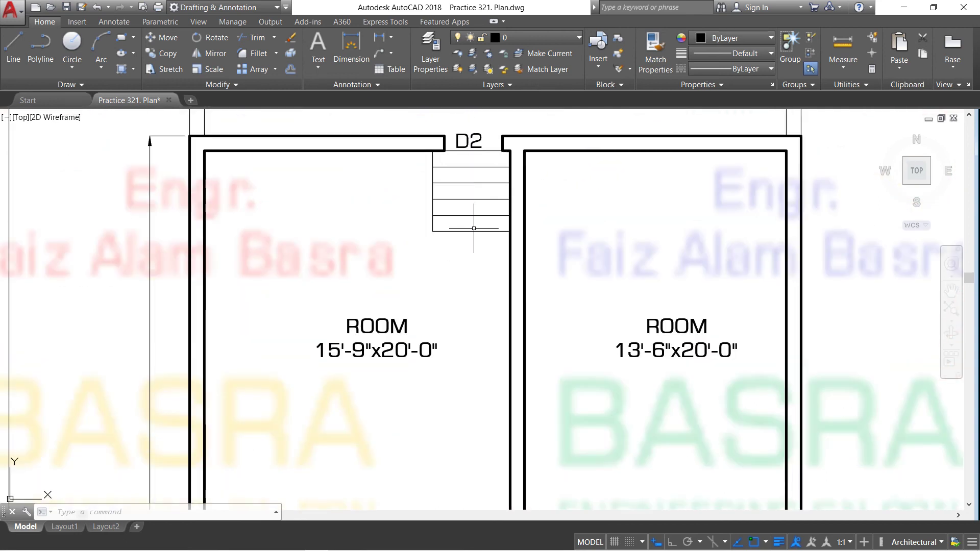
{"action": "scroll", "coordinate": [481, 204], "scroll_direction": "down", "scroll_amount": 3}
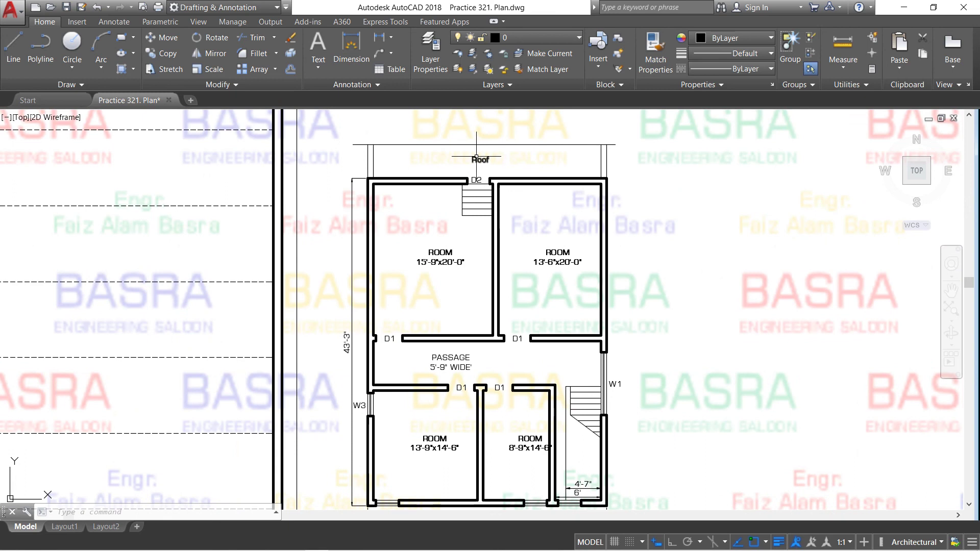
{"action": "scroll", "coordinate": [482, 189], "scroll_direction": "up", "scroll_amount": 2}
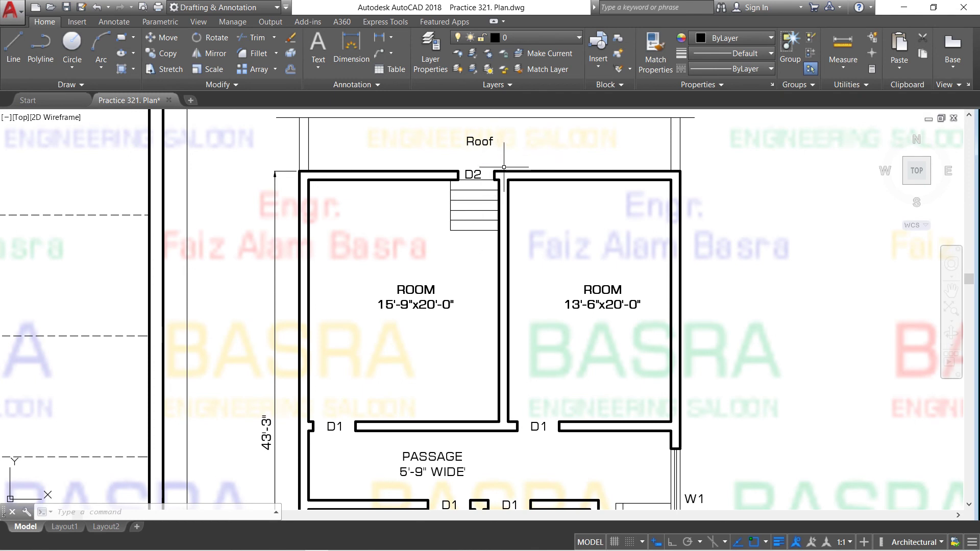
{"action": "scroll", "coordinate": [505, 148], "scroll_direction": "down", "scroll_amount": 4}
{"action": "scroll", "coordinate": [490, 159], "scroll_direction": "up", "scroll_amount": 4}
{"action": "scroll", "coordinate": [511, 186], "scroll_direction": "down", "scroll_amount": 4}
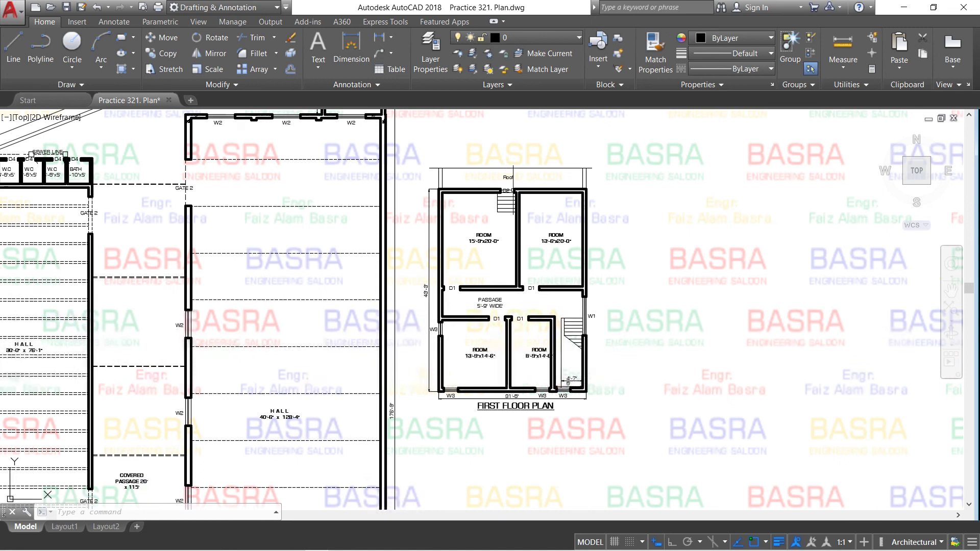
Step: Review the complete sheet with the title, the ground floor plan and the first floor plan side by side
{"action": "scroll", "coordinate": [605, 204], "scroll_direction": "down", "scroll_amount": 2}
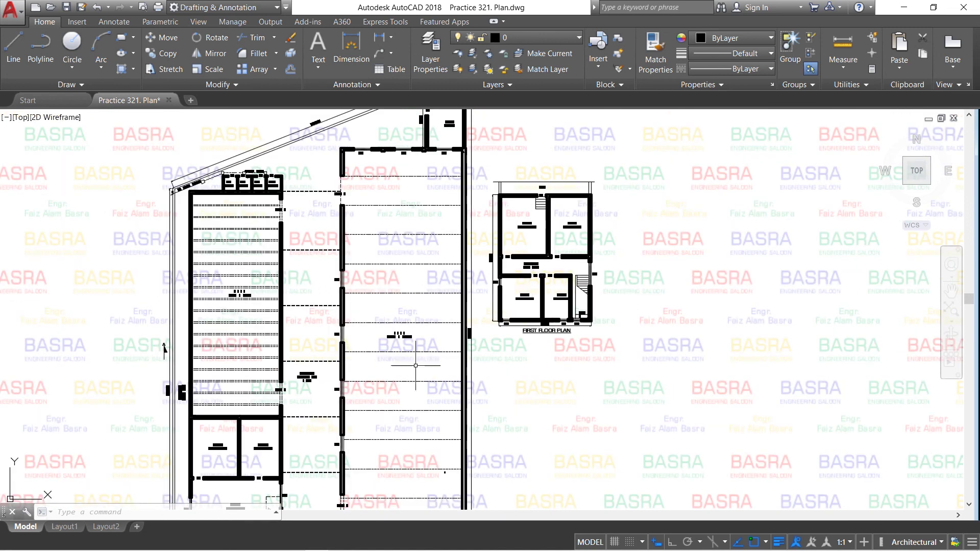
{"action": "scroll", "coordinate": [362, 259], "scroll_direction": "down", "scroll_amount": 2}
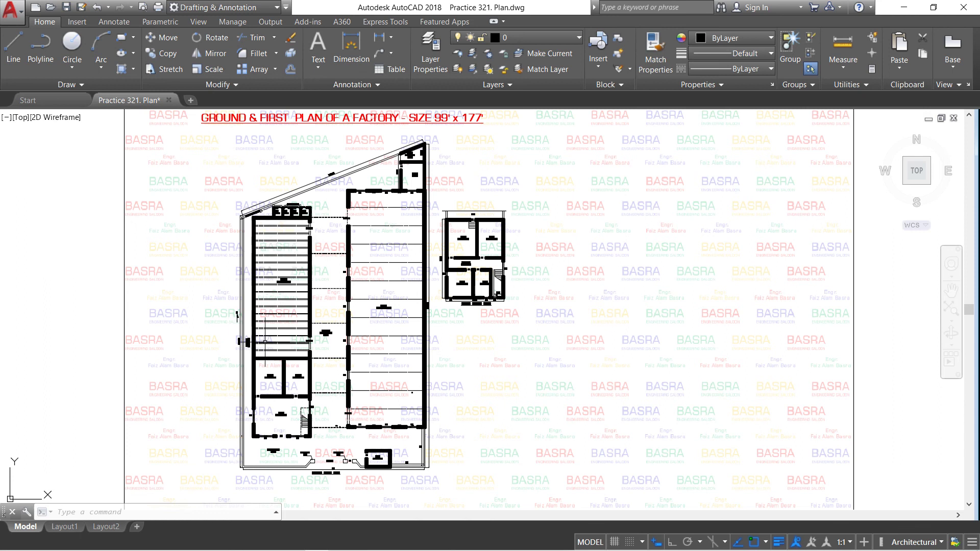
{"action": "scroll", "coordinate": [280, 341], "scroll_direction": "up", "scroll_amount": 2}
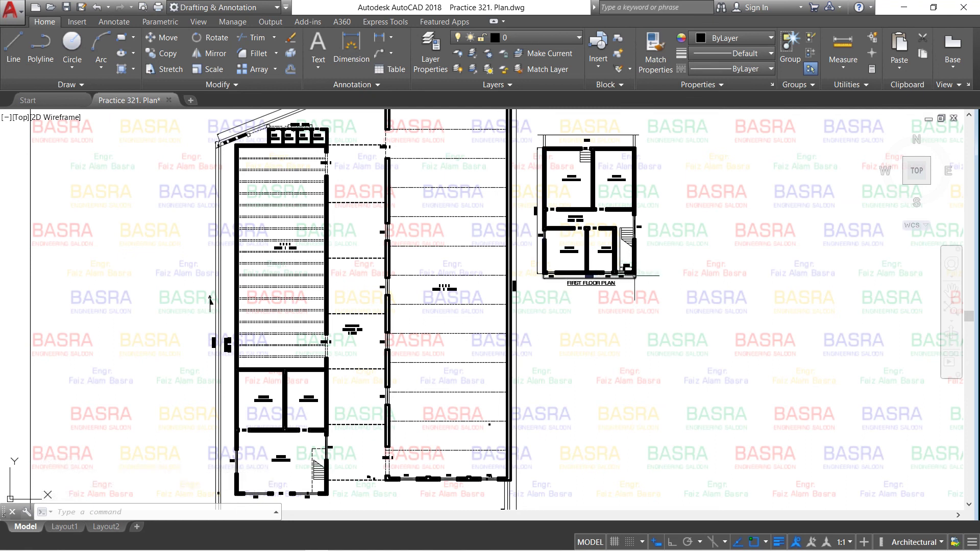
{"action": "scroll", "coordinate": [598, 273], "scroll_direction": "down", "scroll_amount": 2}
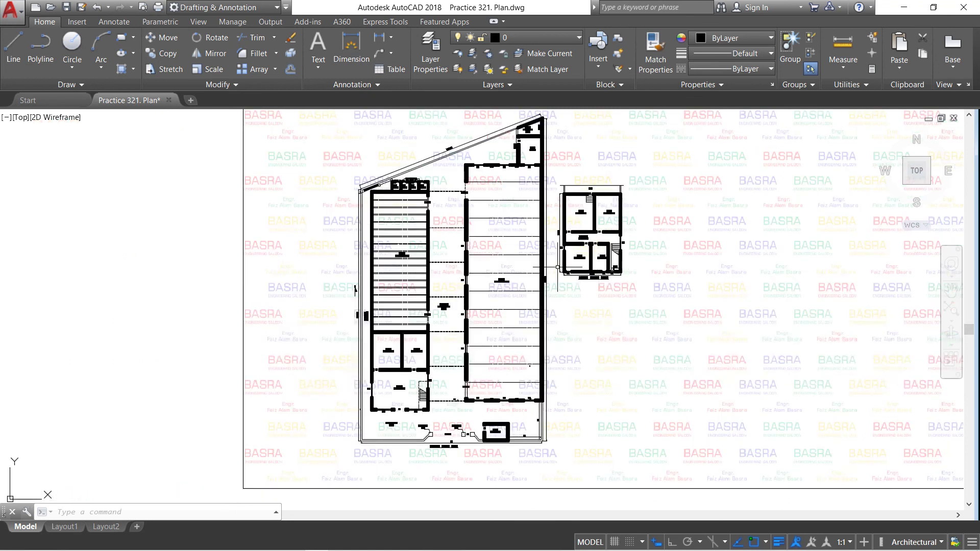
{"action": "scroll", "coordinate": [557, 266], "scroll_direction": "down", "scroll_amount": 2}
{"action": "scroll", "coordinate": [614, 178], "scroll_direction": "up", "scroll_amount": 2}
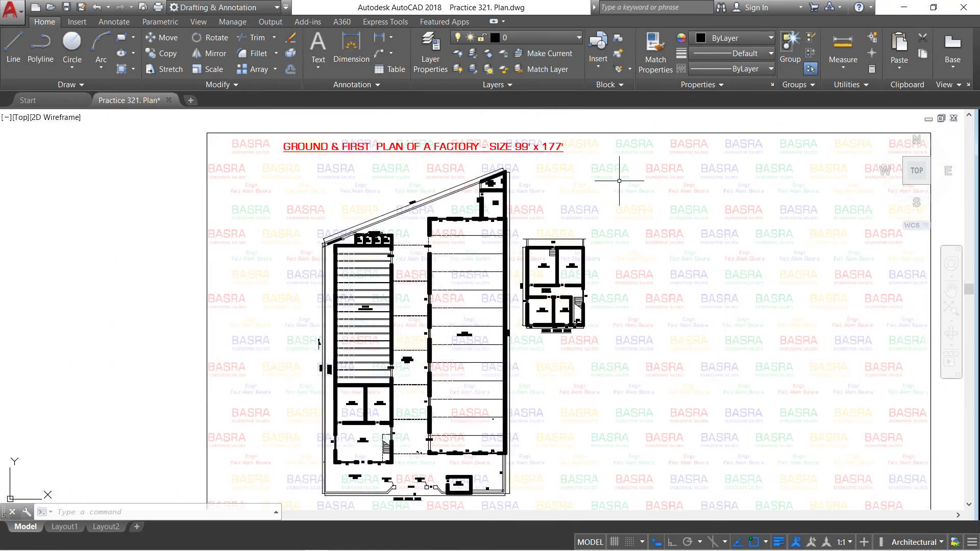